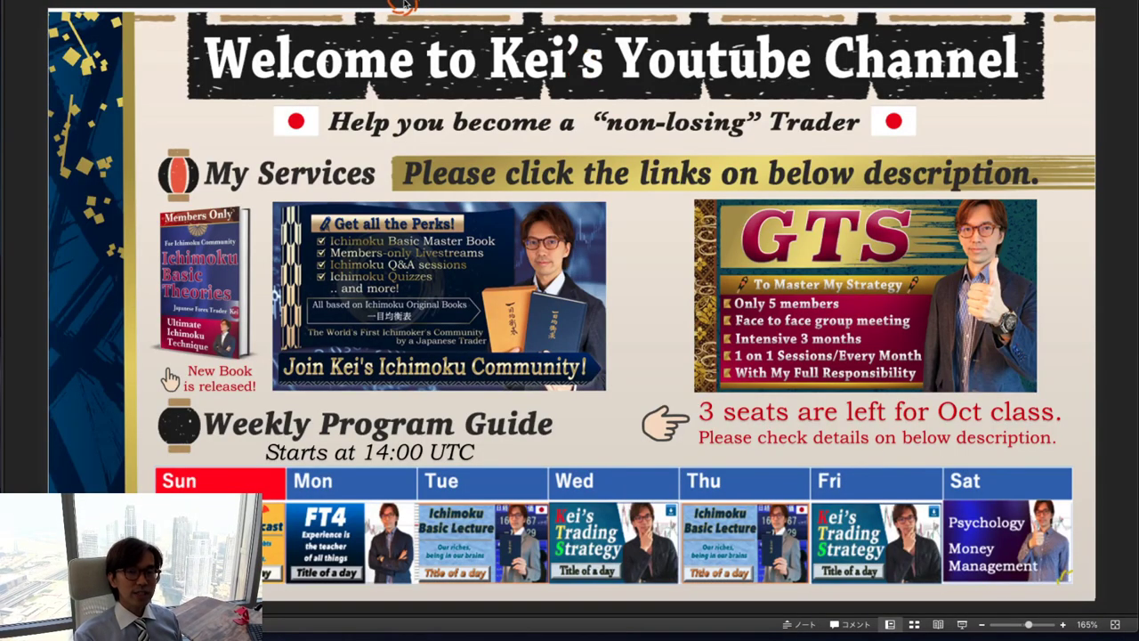
Step: Page through the channel welcome and disclaimer slides
key(Page_Down)
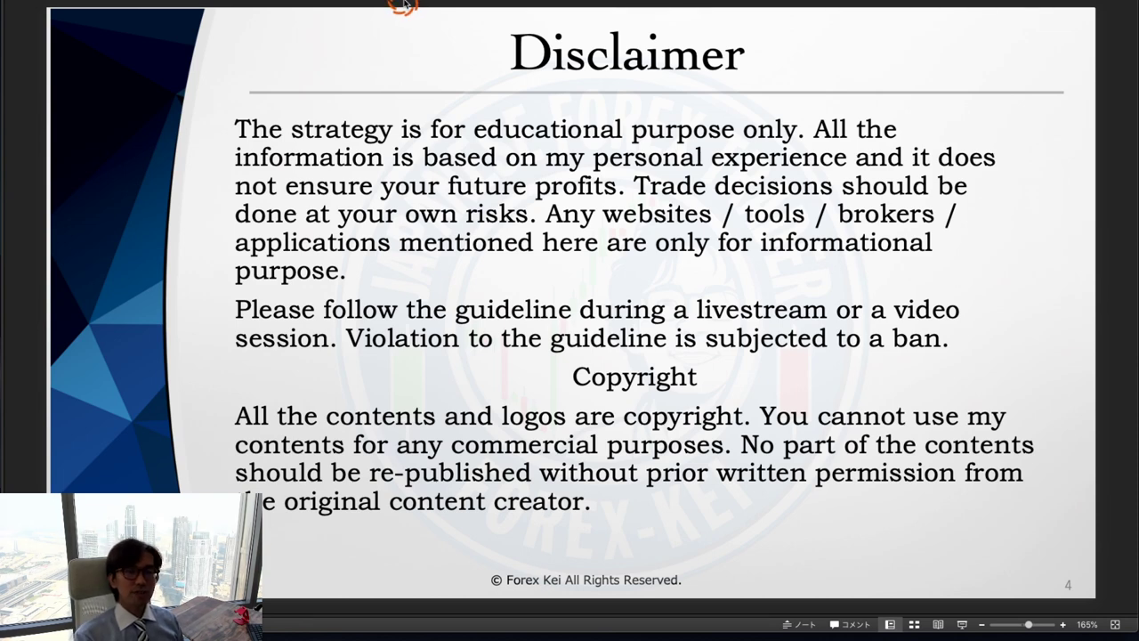
key(Page_Down)
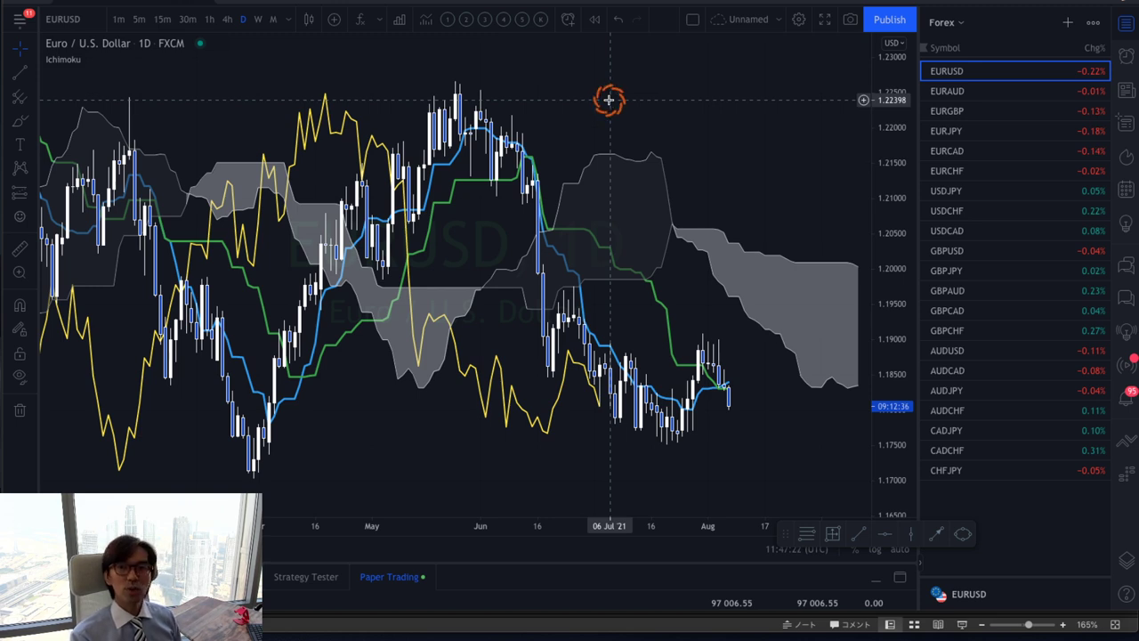
Step: Mark the latest candle, the cloud's leading end and the lagging line's end on the daily EURUSD chart in red, and erase the marks
drag(643, 119, 556, 117)
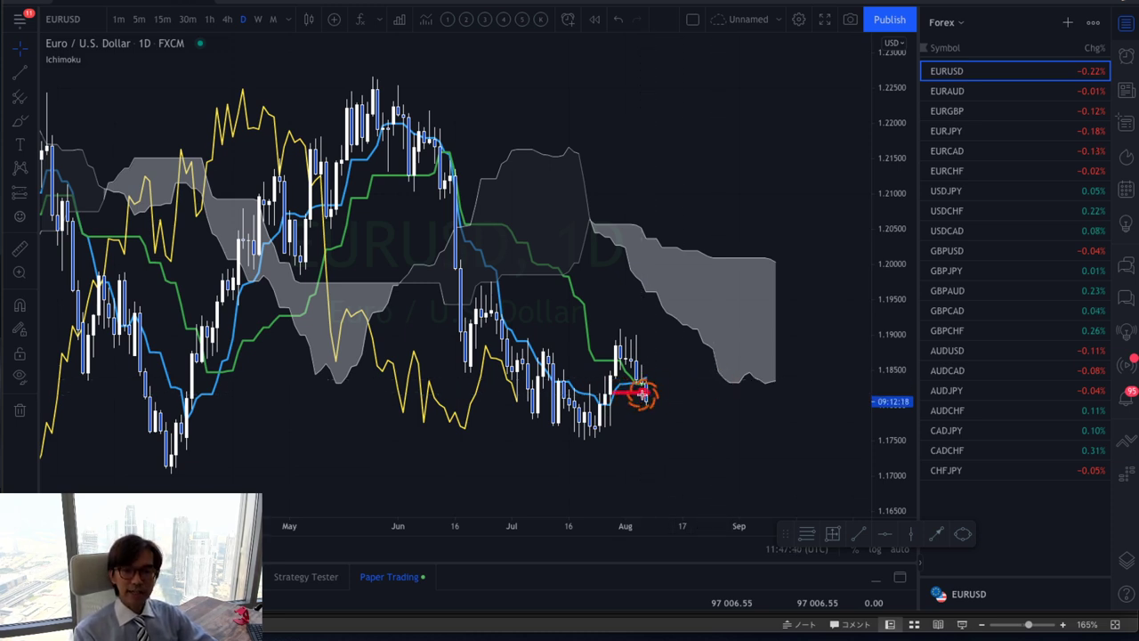
drag(735, 303, 816, 303)
drag(516, 407, 530, 377)
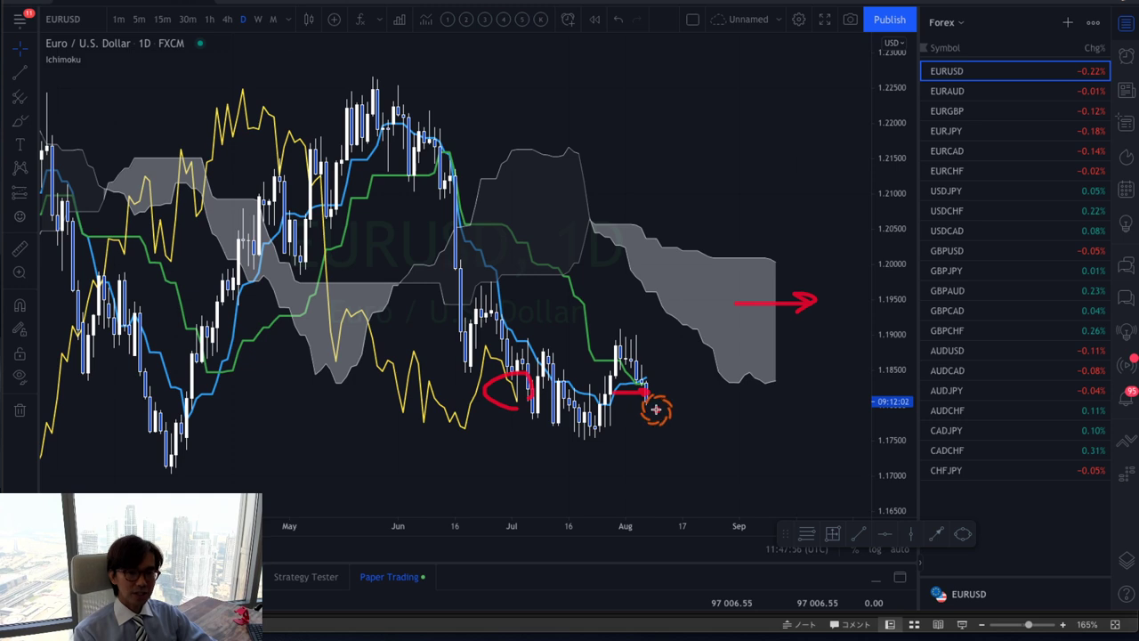
key(Escape)
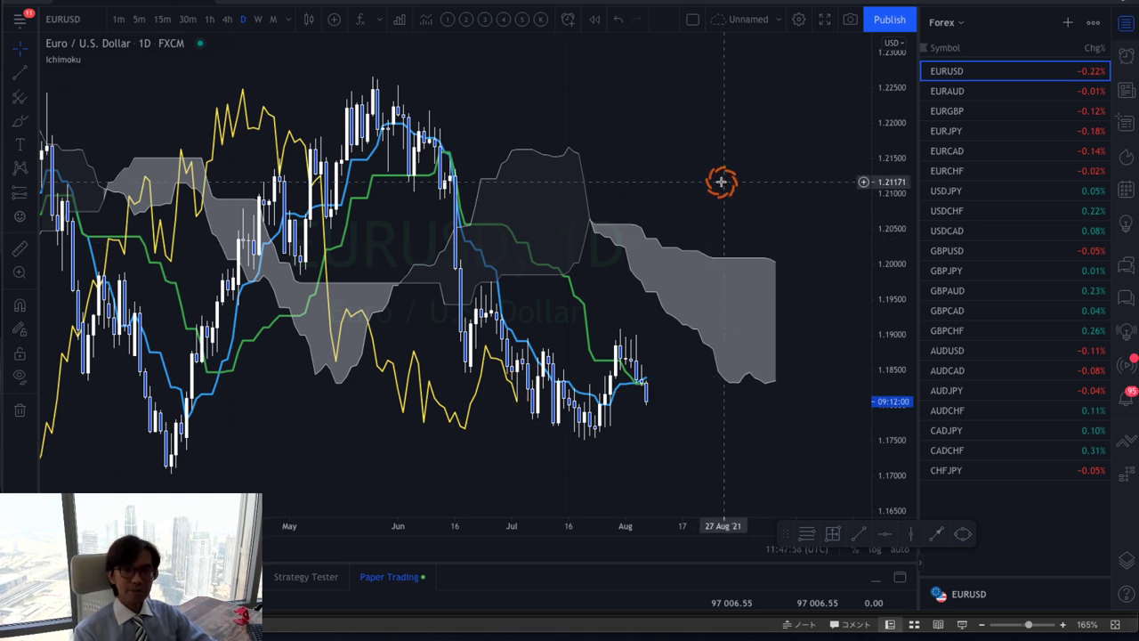
Step: Switch EURUSD to the weekly timeframe and temporarily circle the latest candles, the cloud's leading tip and the lagging line's end in red
click(257, 20)
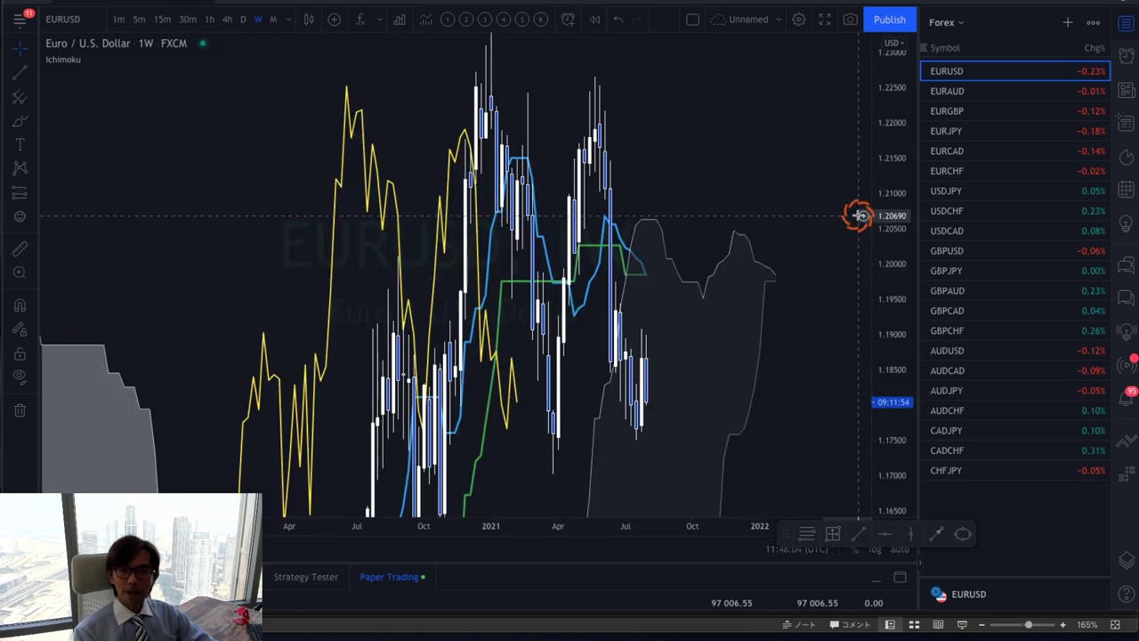
drag(888, 169, 804, 315)
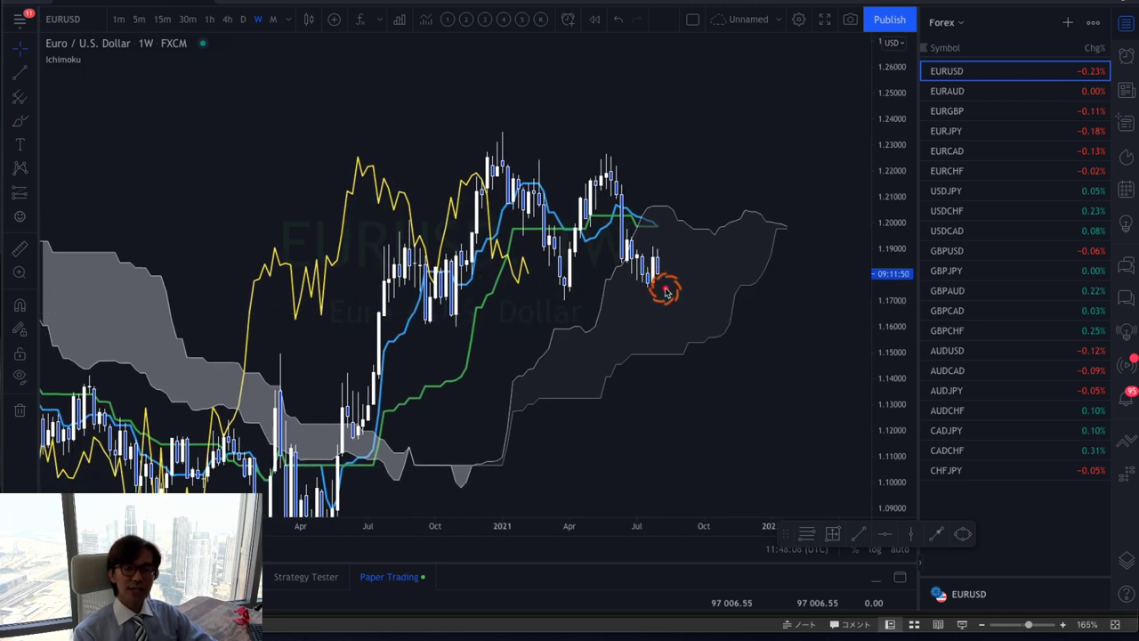
mouse_move(664, 287)
mouse_down()
mouse_move(654, 238)
mouse_move(674, 297)
mouse_up()
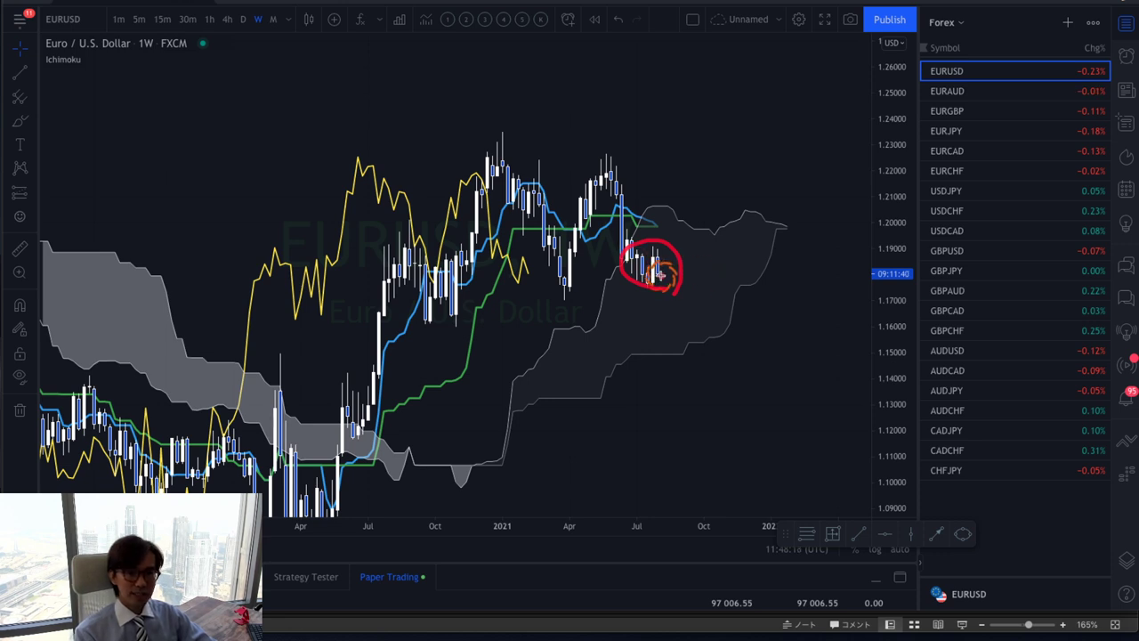
mouse_move(788, 233)
mouse_down()
mouse_move(776, 238)
mouse_move(804, 240)
mouse_up()
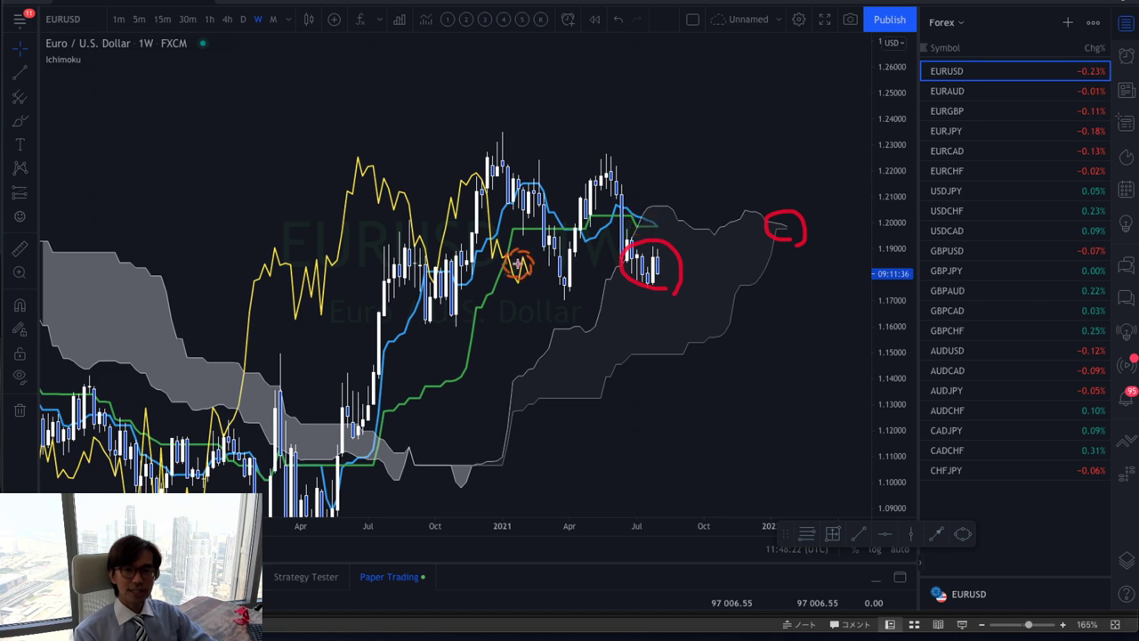
mouse_move(525, 275)
mouse_down()
mouse_move(511, 270)
mouse_move(542, 254)
mouse_move(536, 275)
mouse_up()
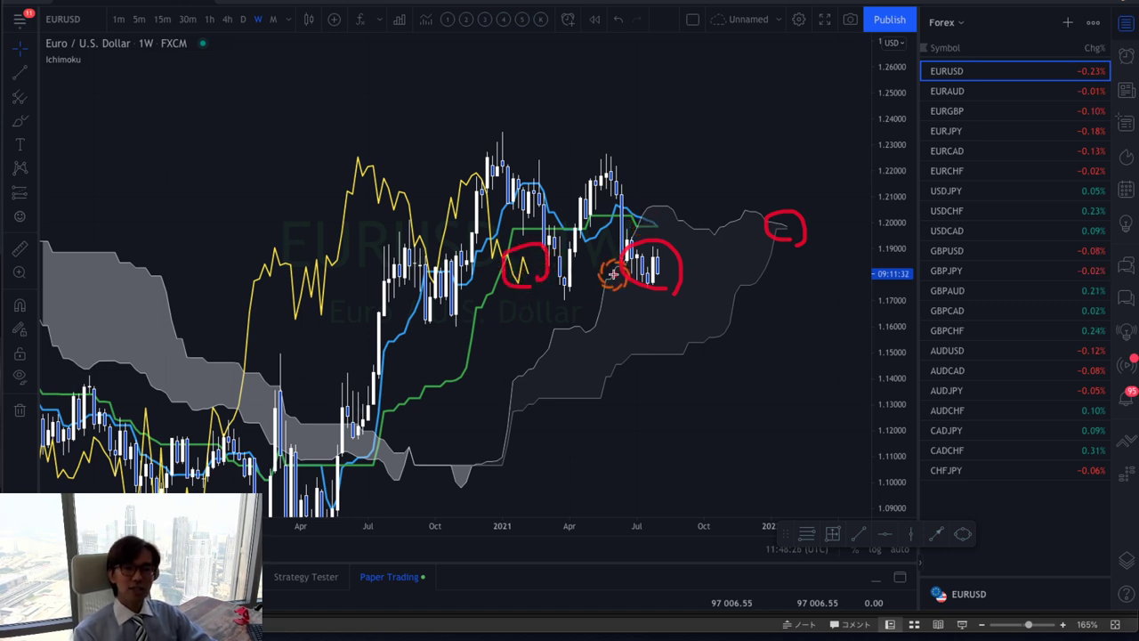
key(Escape)
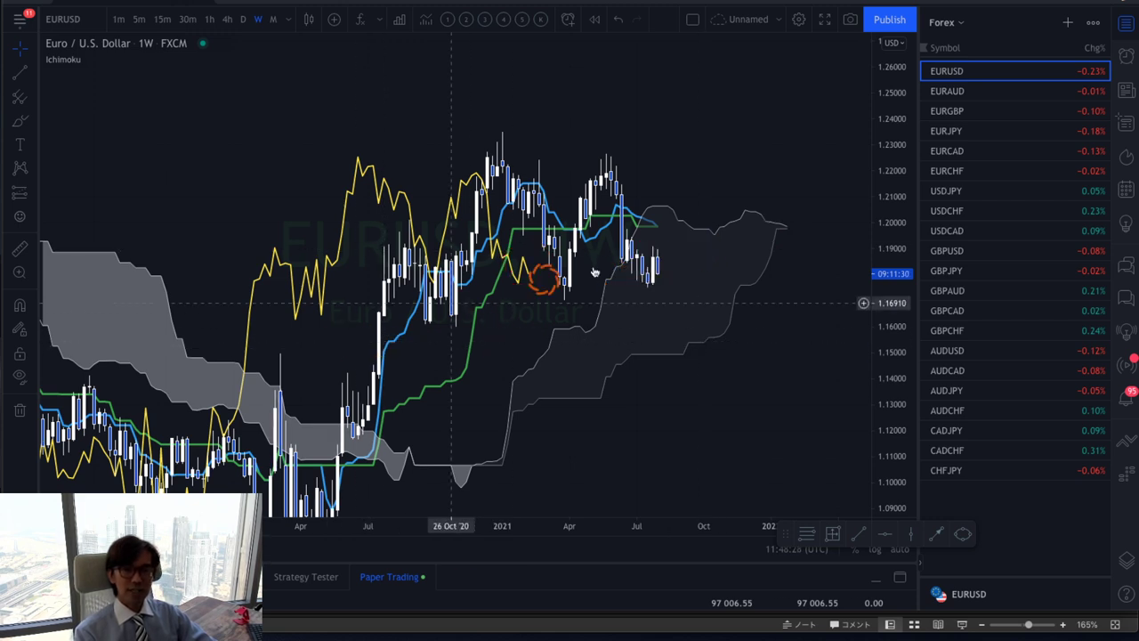
Step: Draw a descending trend line along the weekly EURUSD highs, starting at about 1.2398 on 21 Sep '20
click(19, 75)
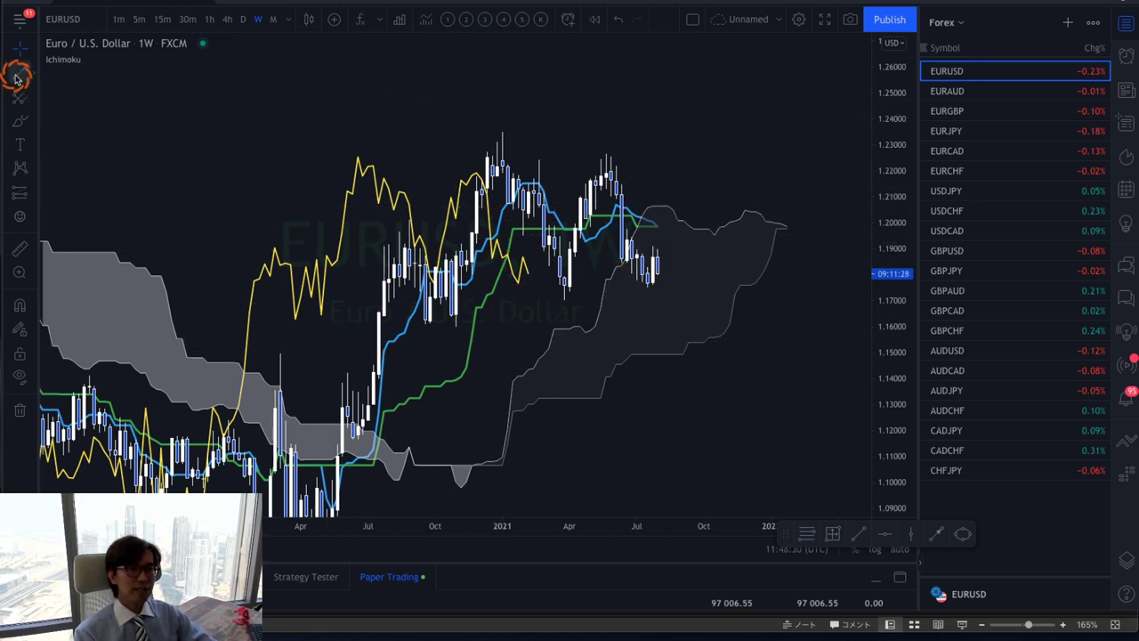
click(425, 119)
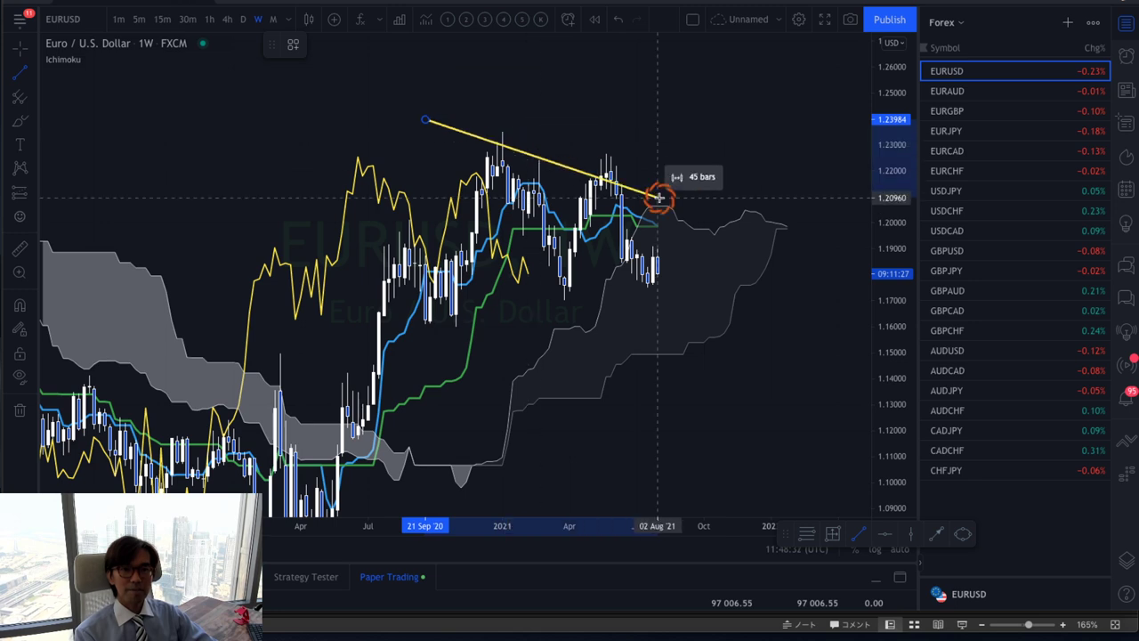
click(783, 188)
click(193, 176)
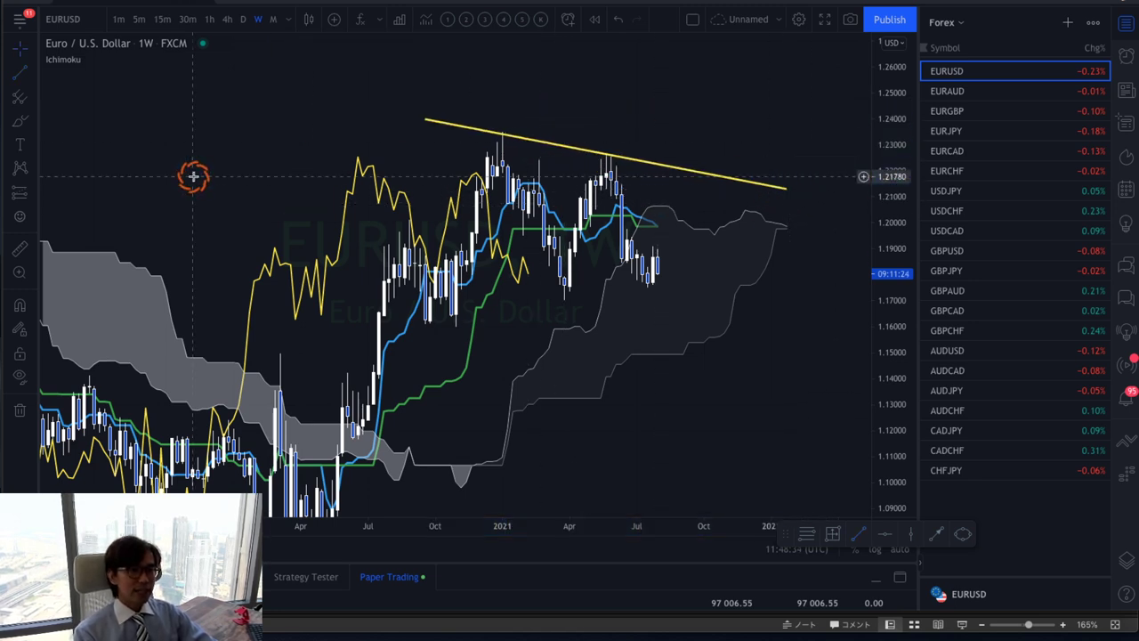
Step: Draw an ascending trend line under the weekly EURUSD lows from about 1.1578 on 14 Sep '20 to about 1.1873
click(27, 75)
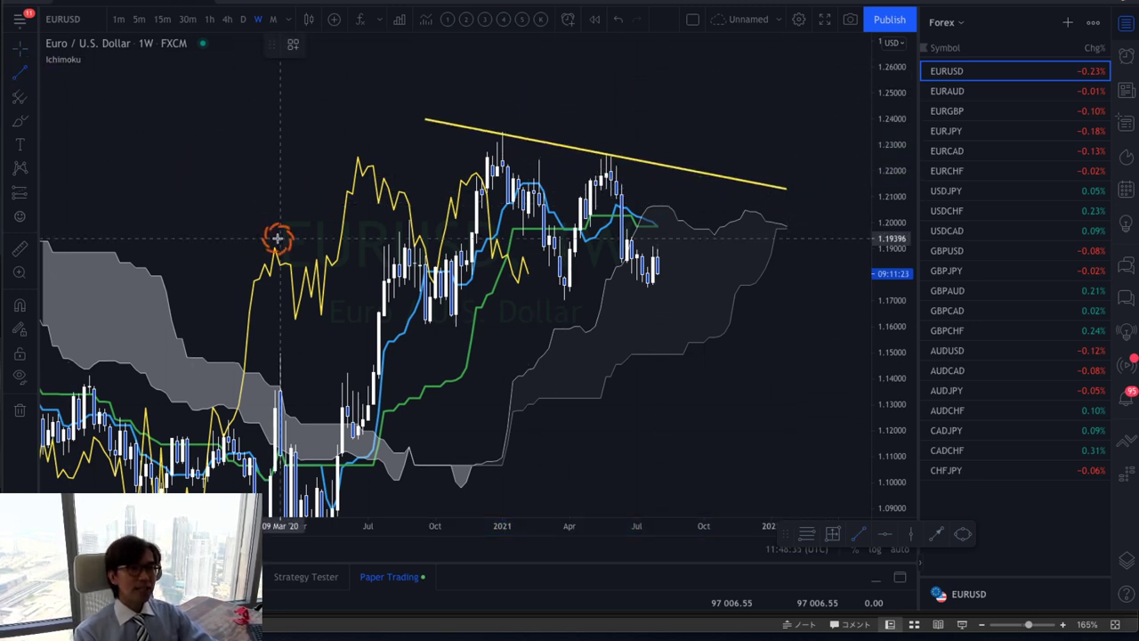
click(419, 332)
click(791, 257)
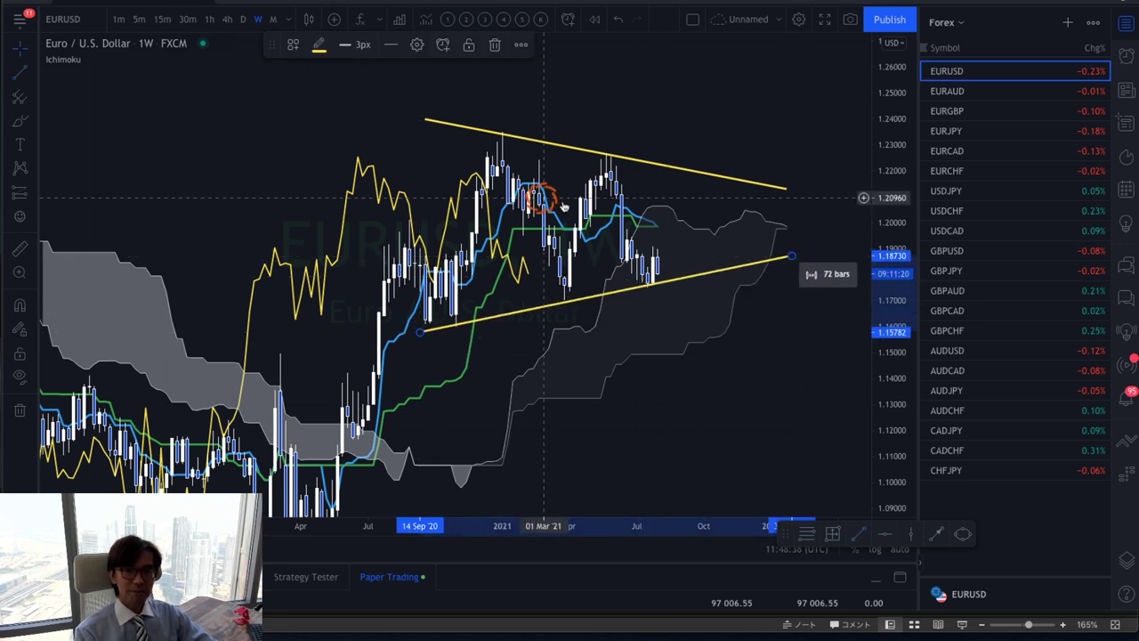
click(722, 140)
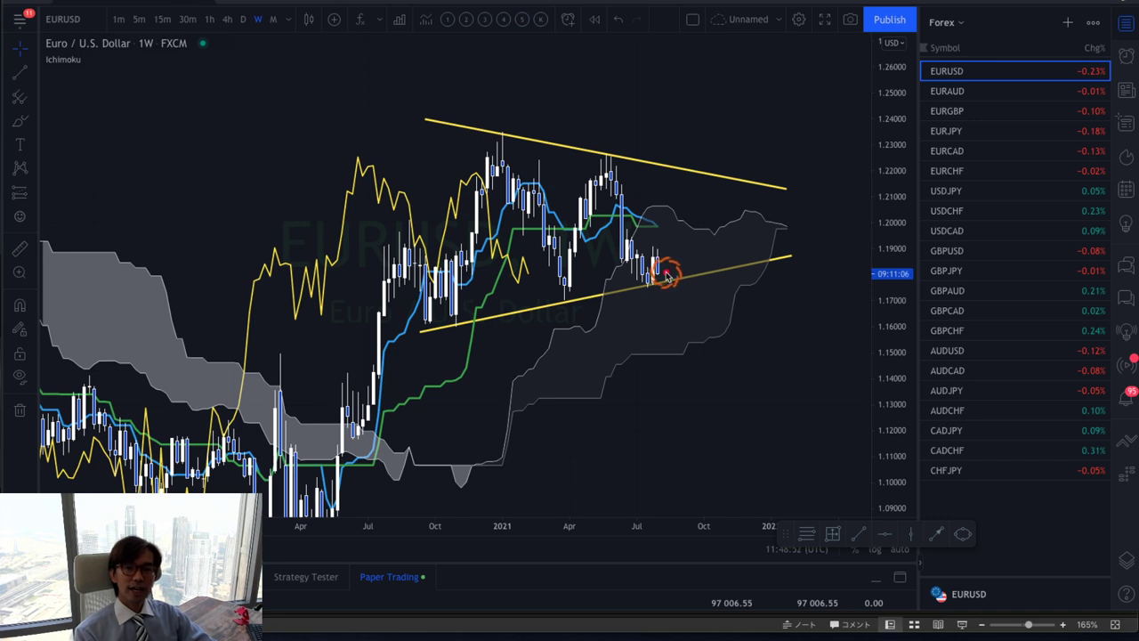
Step: Sketch red arrows upward and downward from the latest weekly EURUSD candle, and erase them
drag(667, 274, 699, 241)
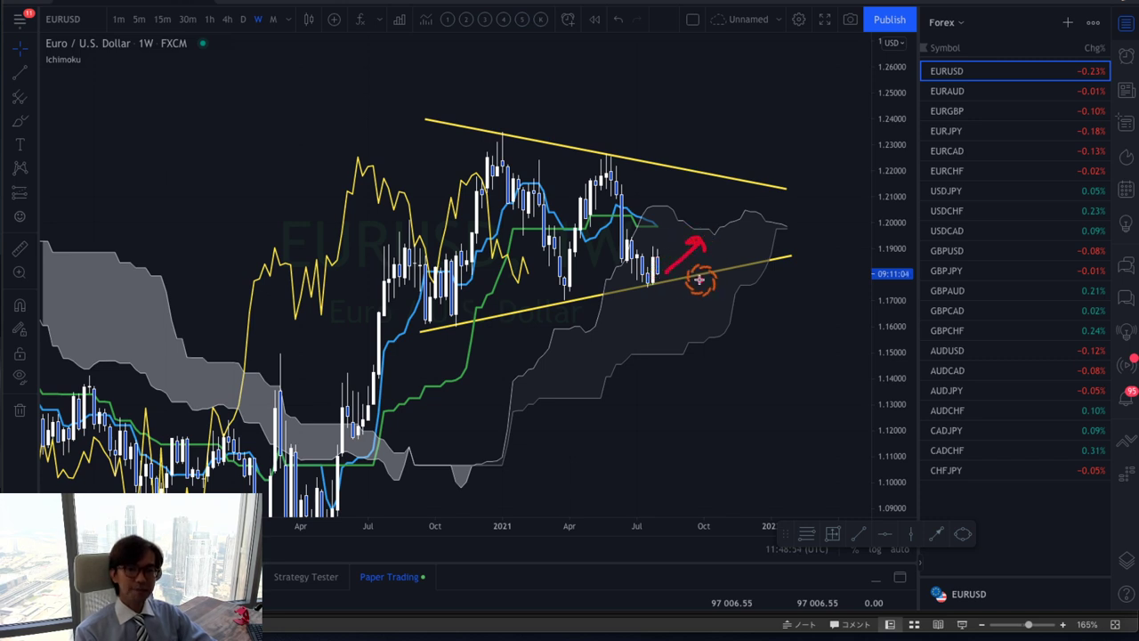
mouse_move(666, 281)
mouse_down()
mouse_move(709, 301)
mouse_move(670, 305)
mouse_up()
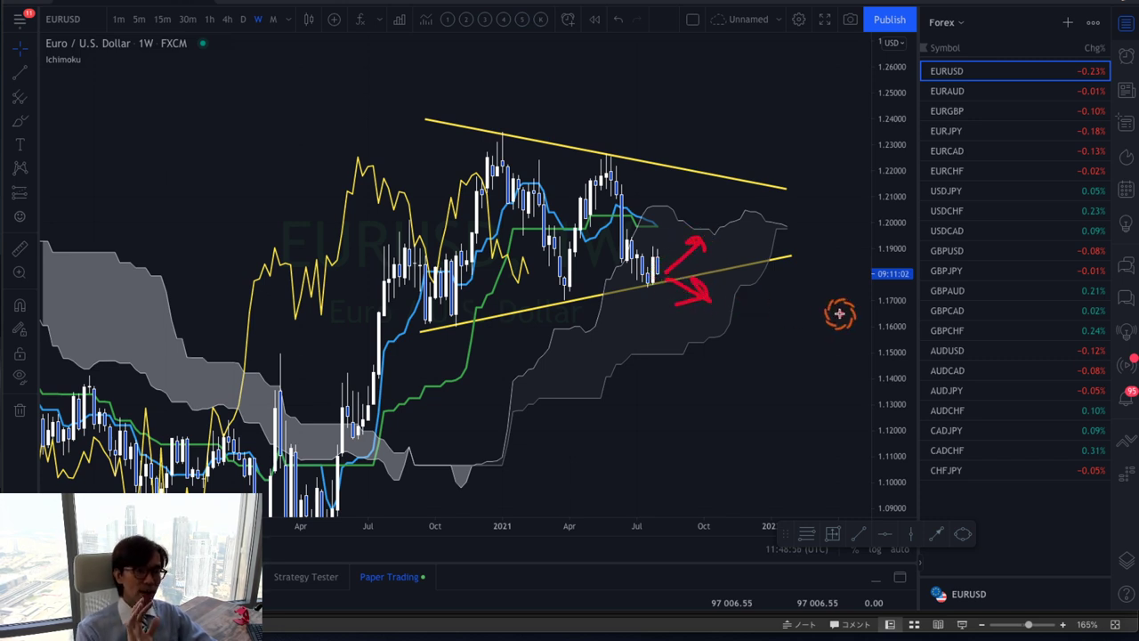
key(Escape)
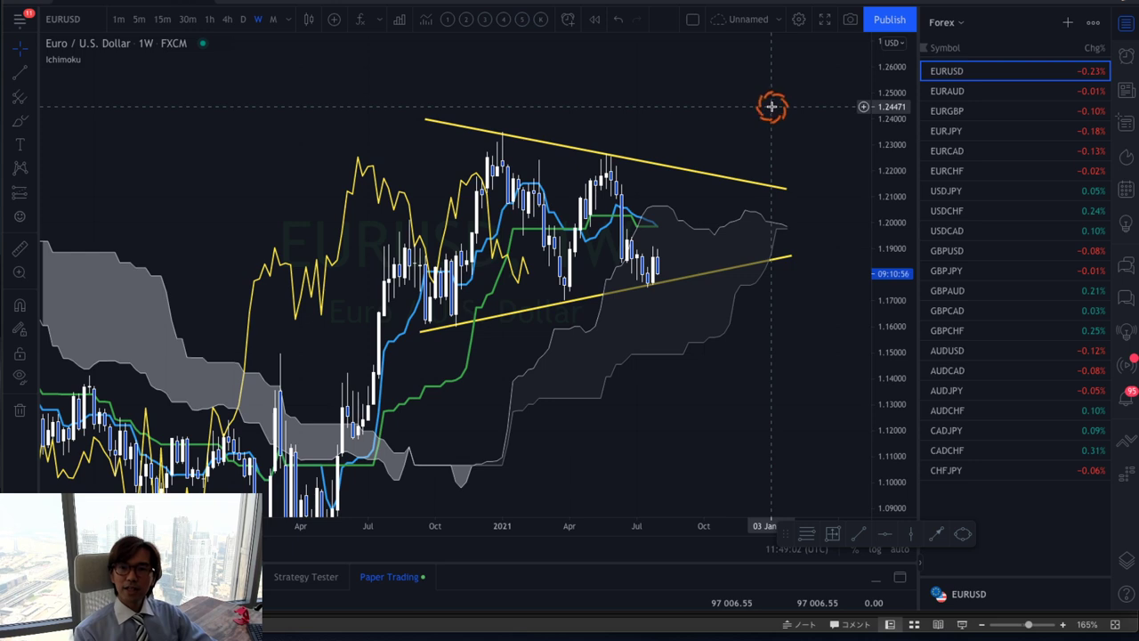
Step: Open the USDJPY chart on the daily timeframe and rescale it to show the candles and the Ichimoku cloud
click(946, 189)
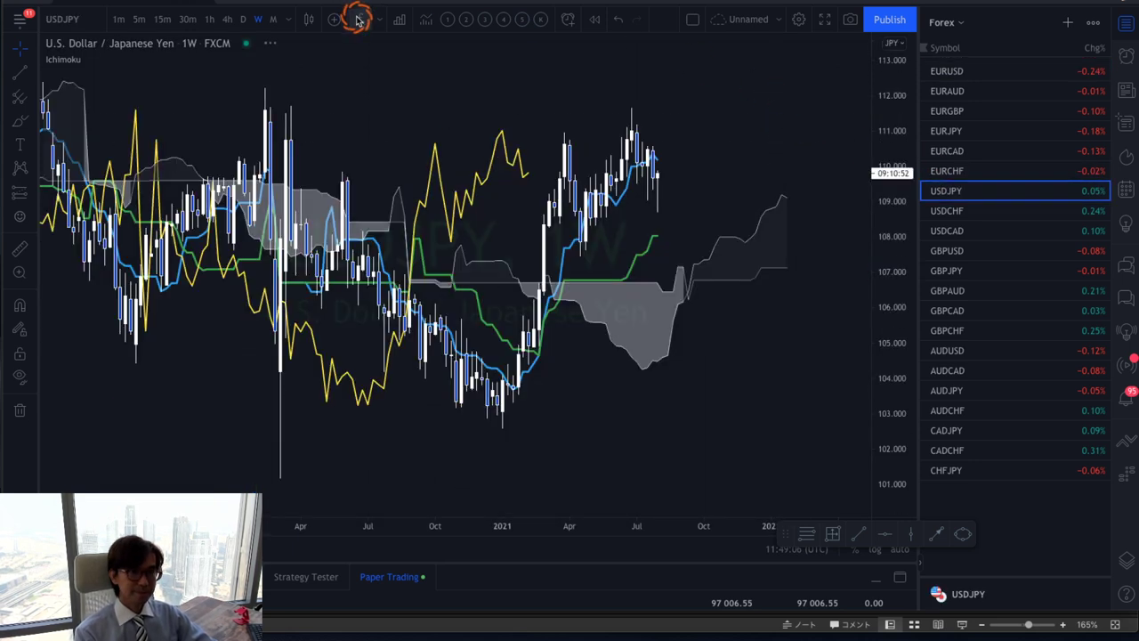
click(244, 18)
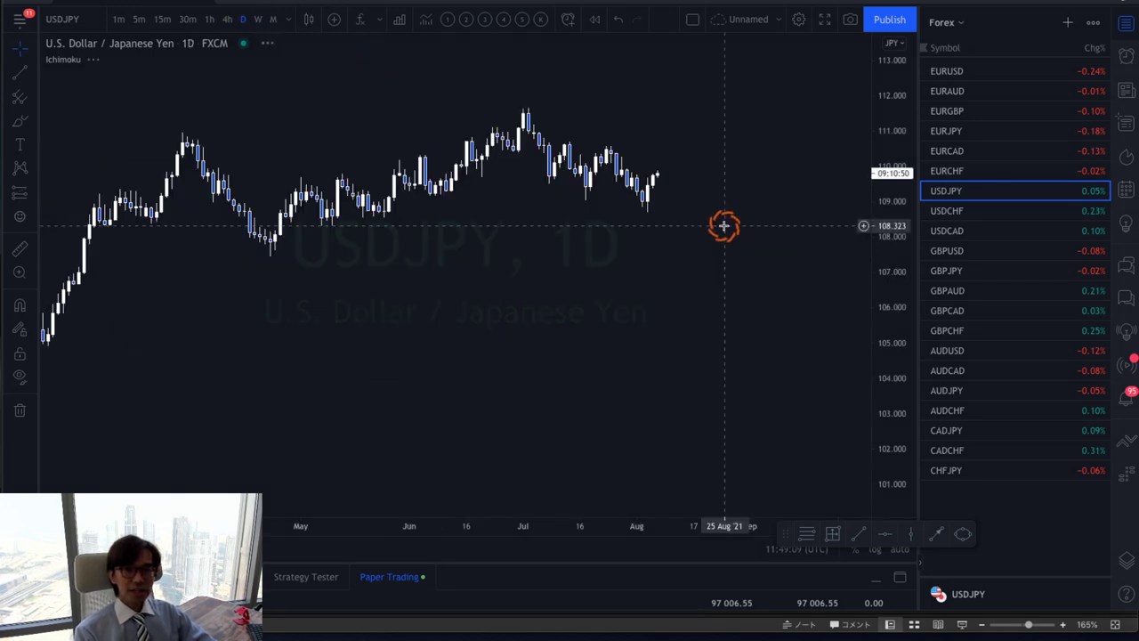
drag(887, 336, 880, 106)
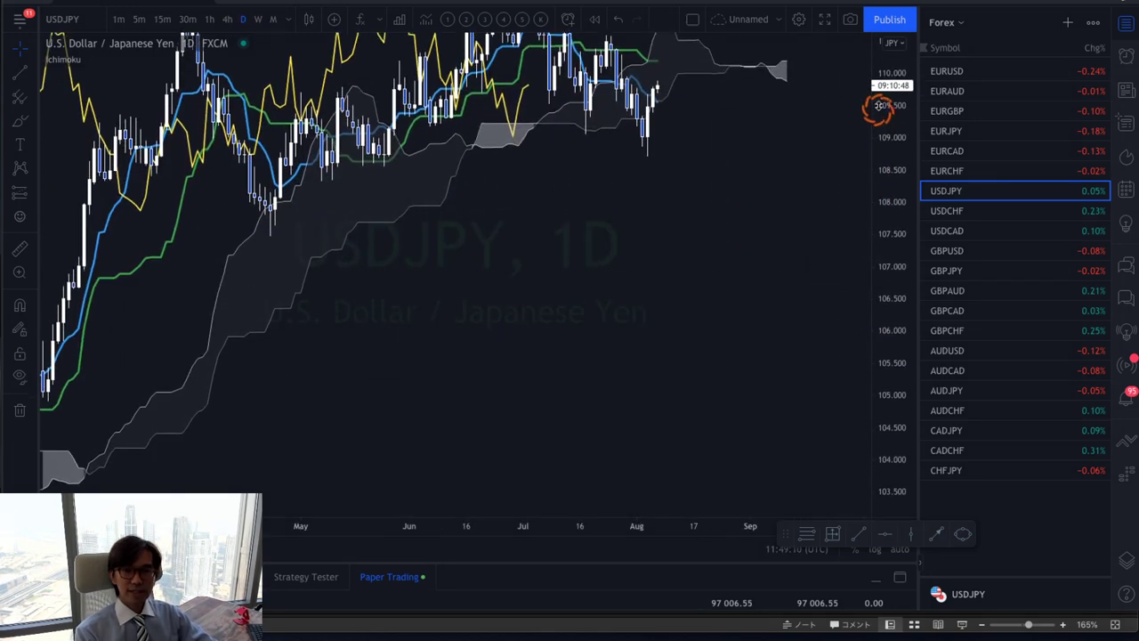
drag(716, 122, 701, 319)
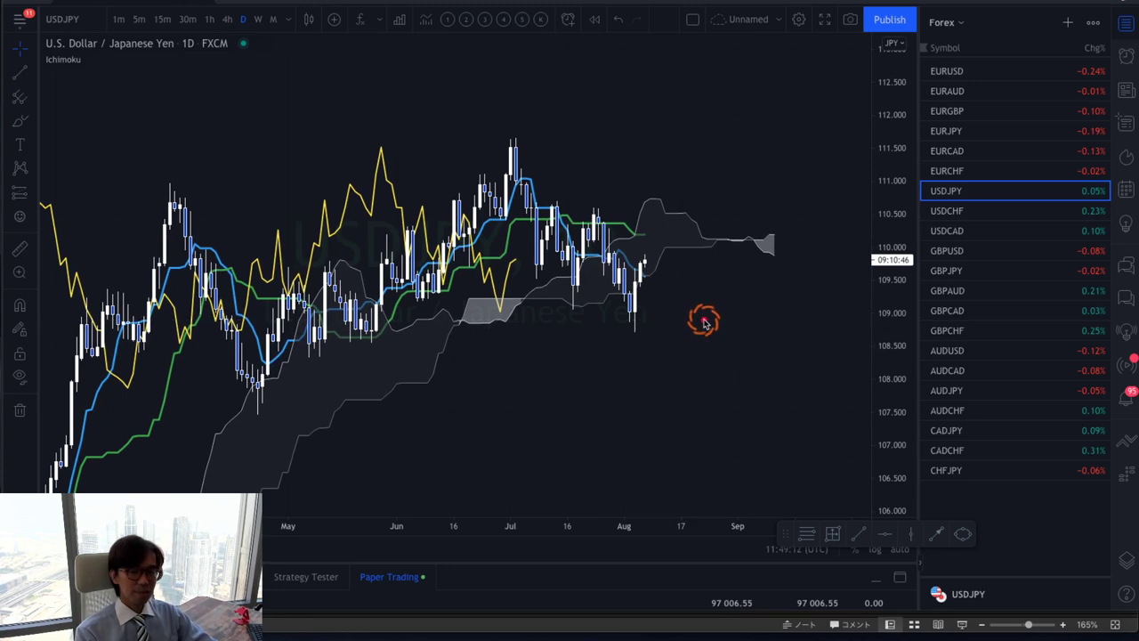
Step: Circle the latest daily USDJPY candle, sketch upward and downward arrows from it in red, and erase the marks
drag(636, 244, 652, 260)
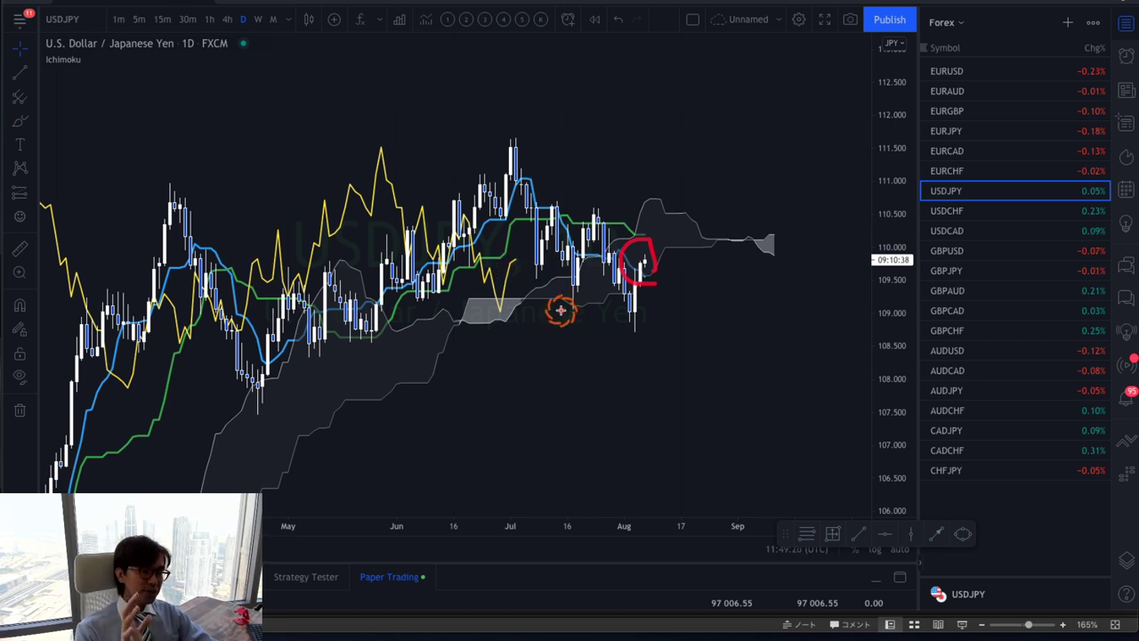
key(Escape)
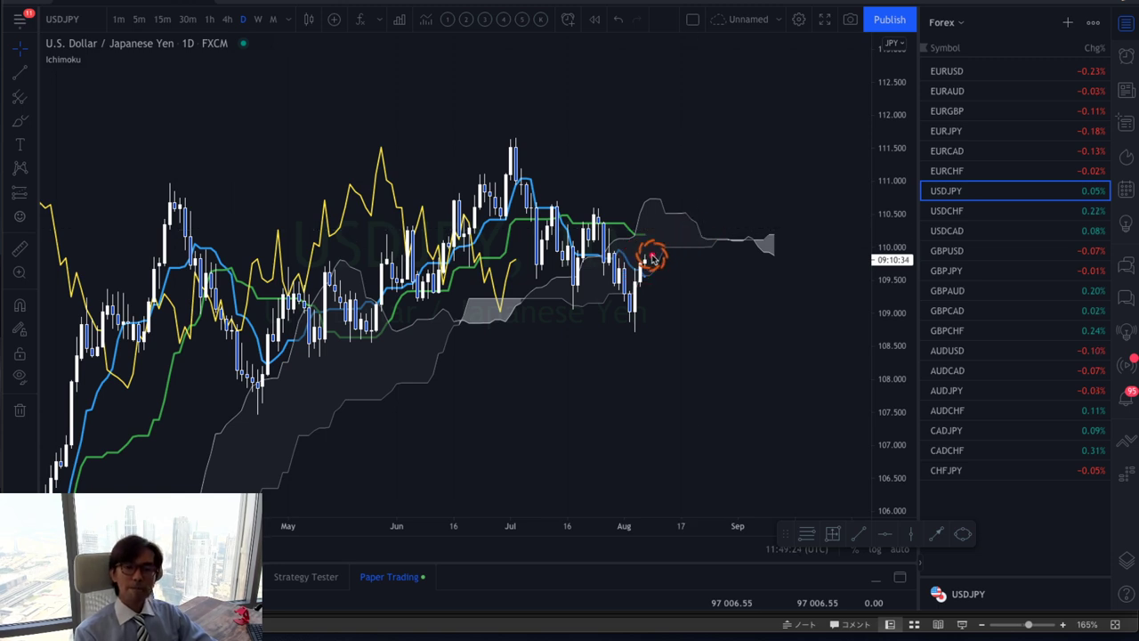
mouse_move(651, 258)
mouse_down()
mouse_move(682, 234)
mouse_move(667, 272)
mouse_up()
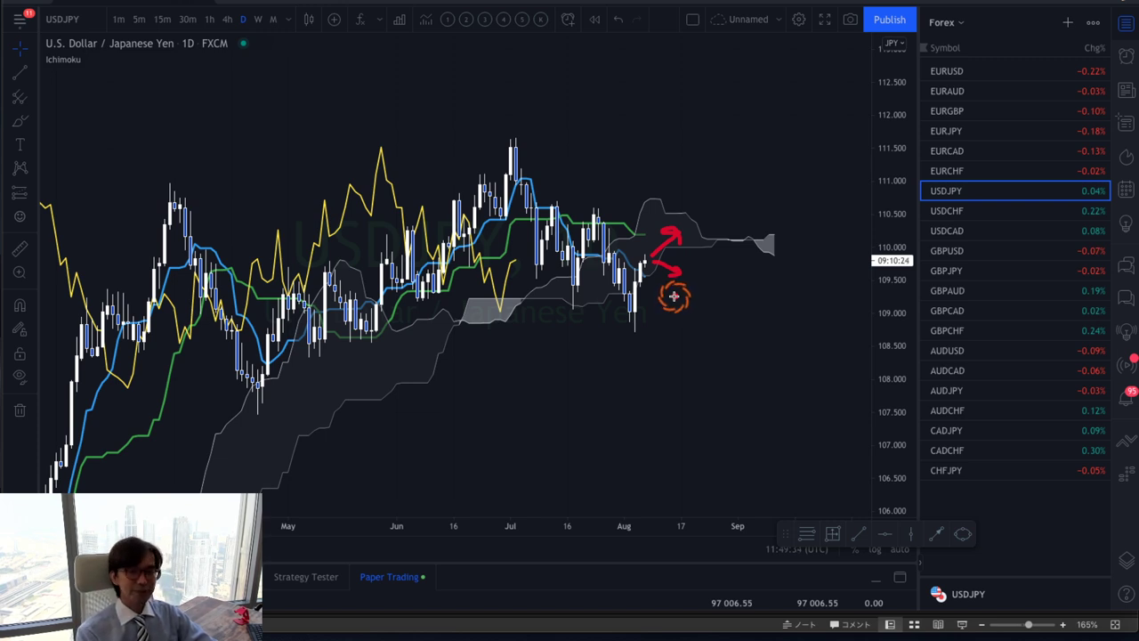
key(Escape)
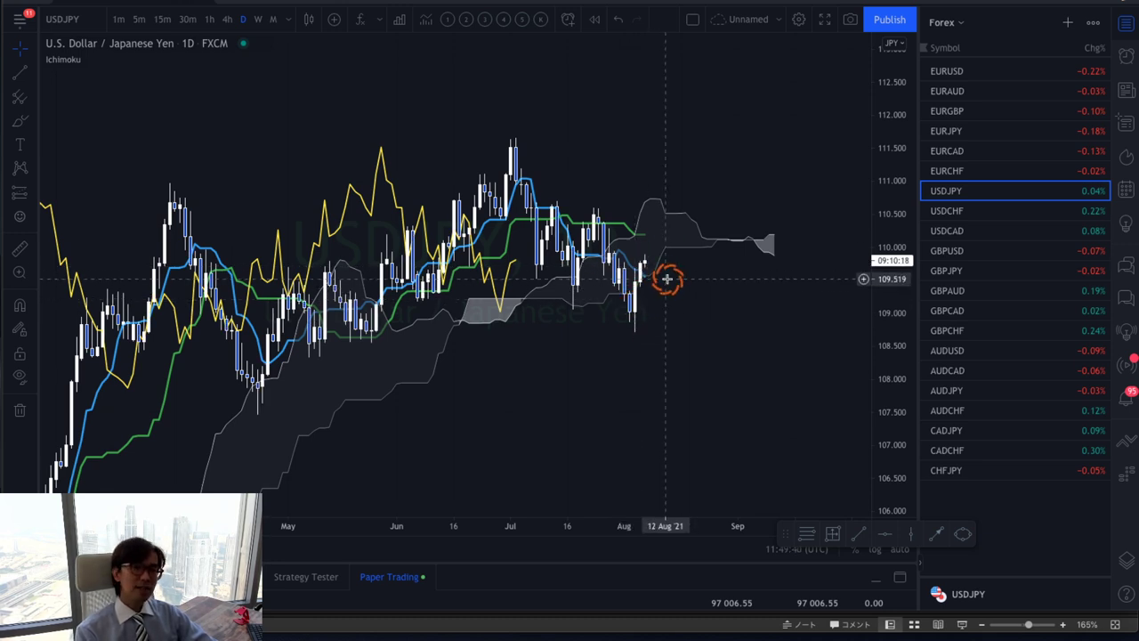
Step: Draw a trend line on daily USDJPY from the 2 Jul '21 high at about 111.68 to about 110.66 on 6 Aug '21
drag(653, 257, 666, 237)
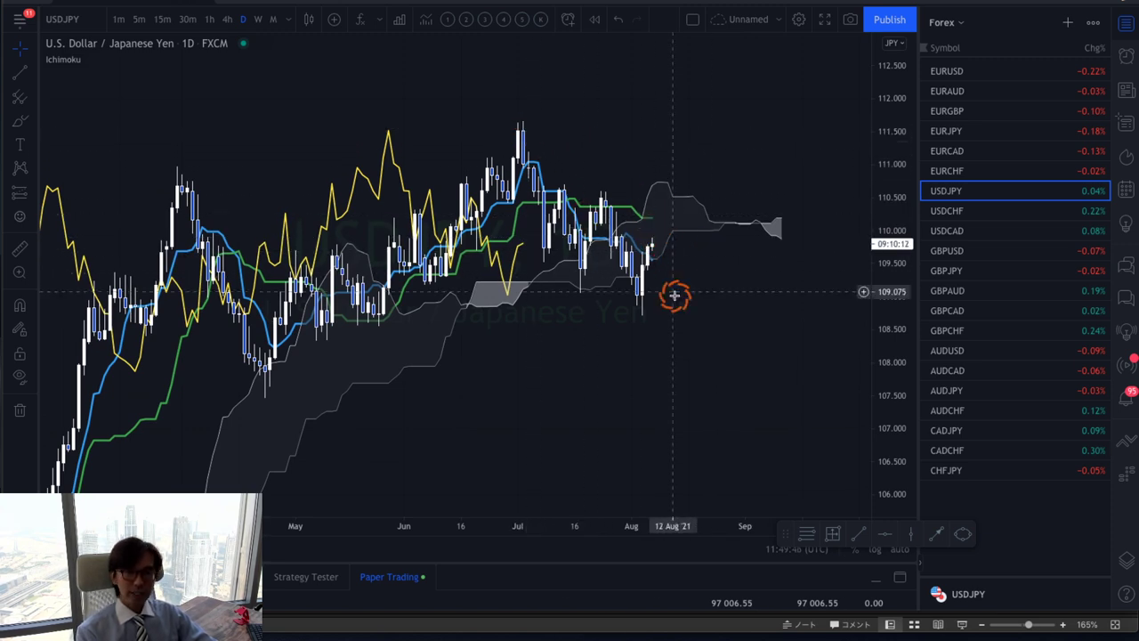
click(19, 73)
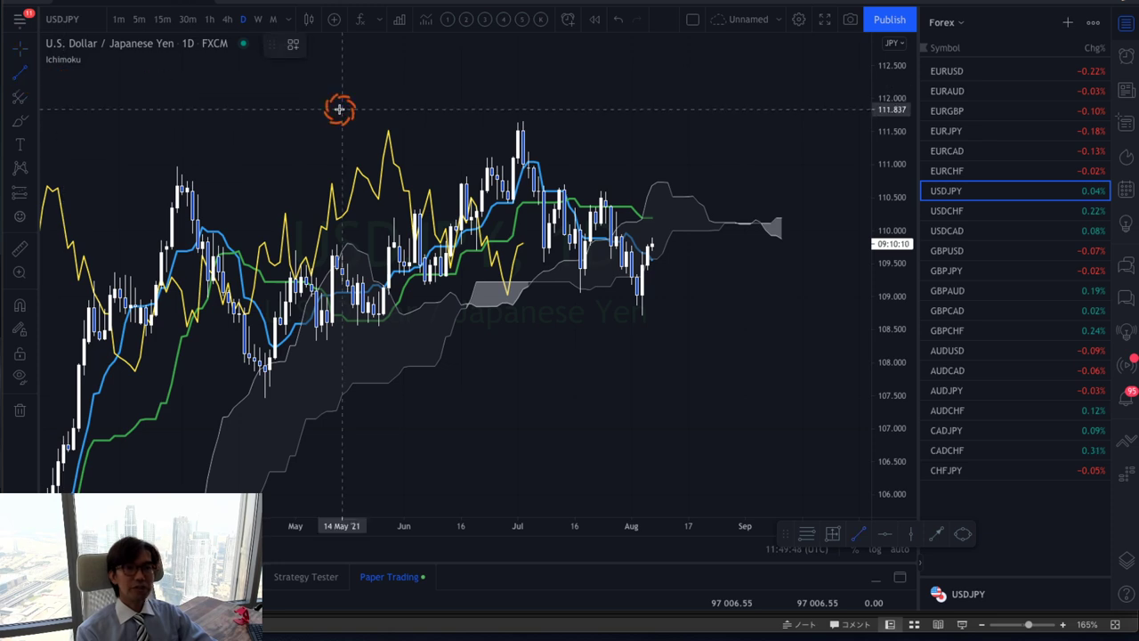
click(524, 119)
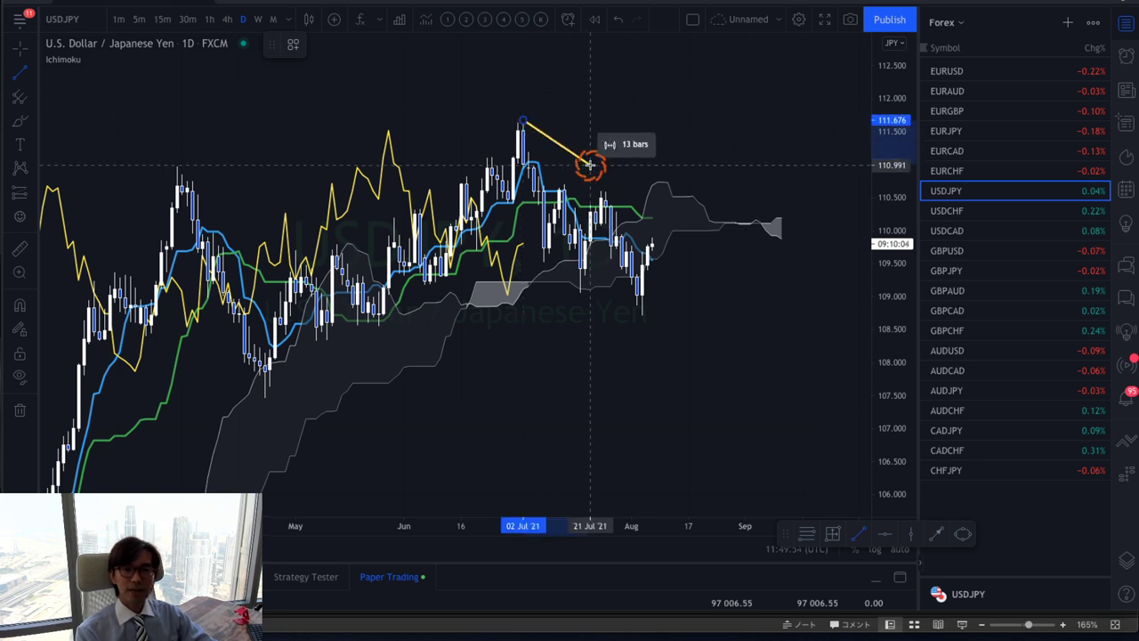
click(651, 186)
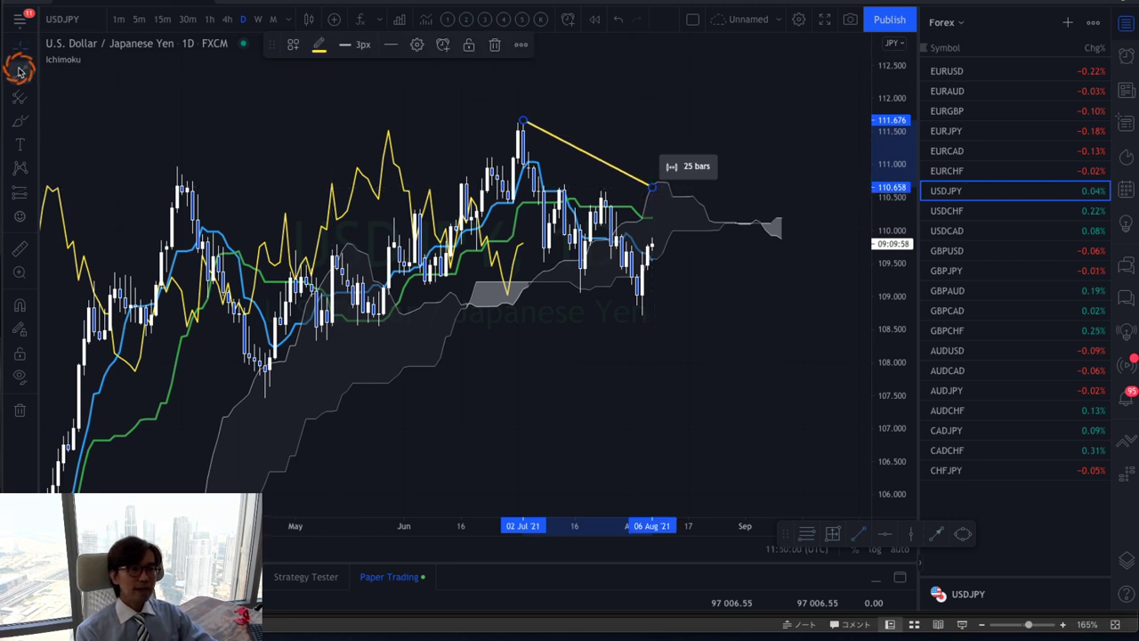
Step: Draw a steeper trend line from the same 2 Jul '21 USDJPY high down to about 109.58 at the 6 Aug '21 candle
click(523, 120)
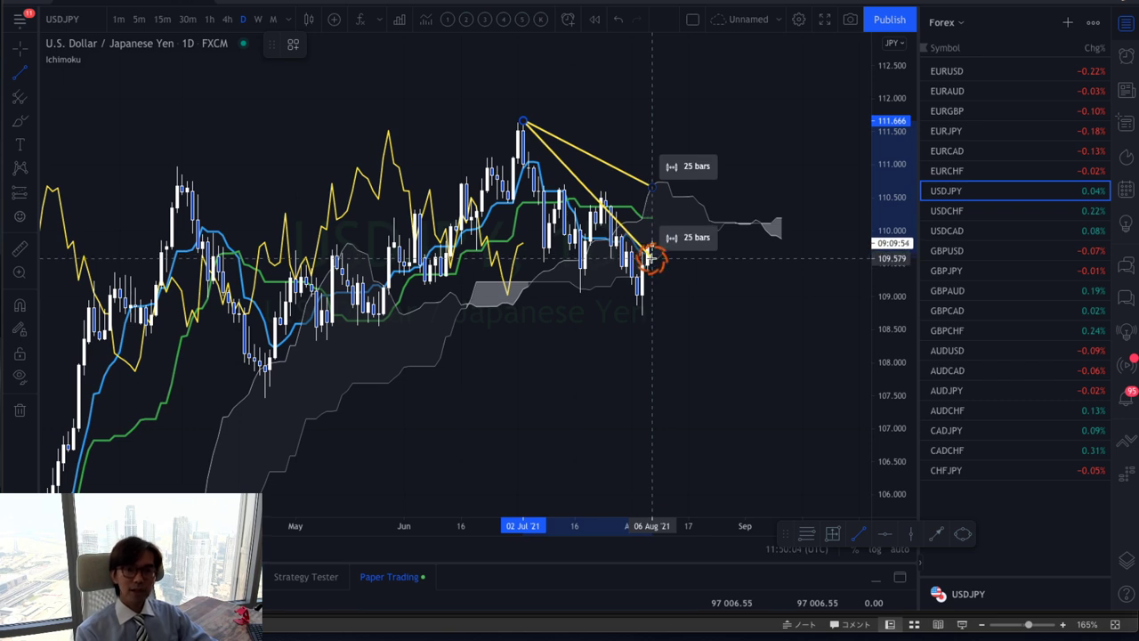
click(652, 257)
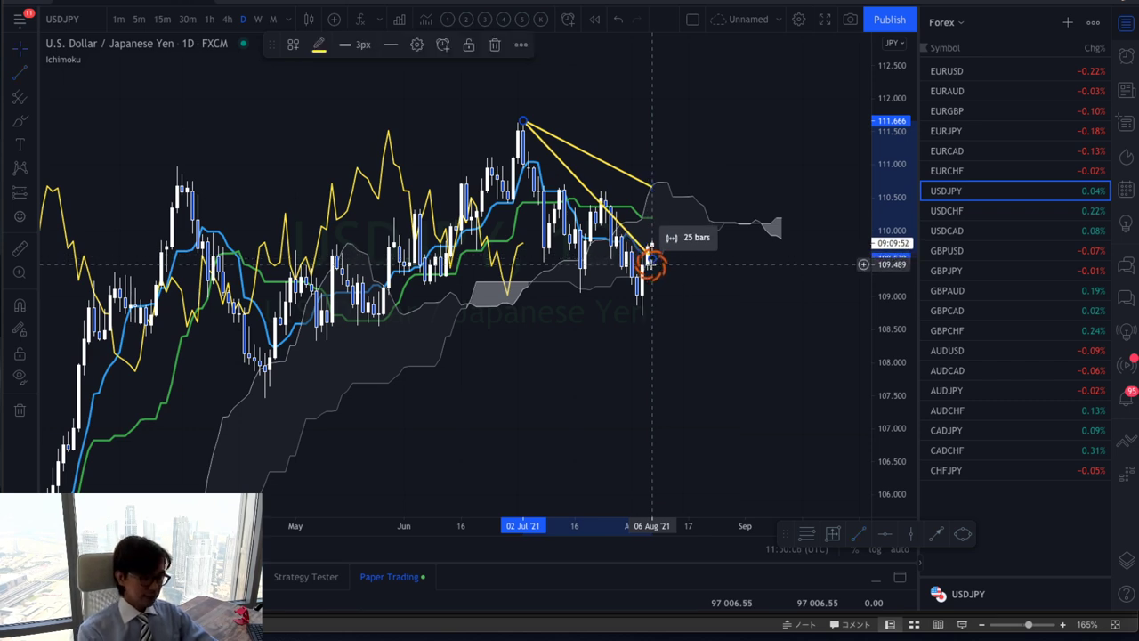
click(702, 307)
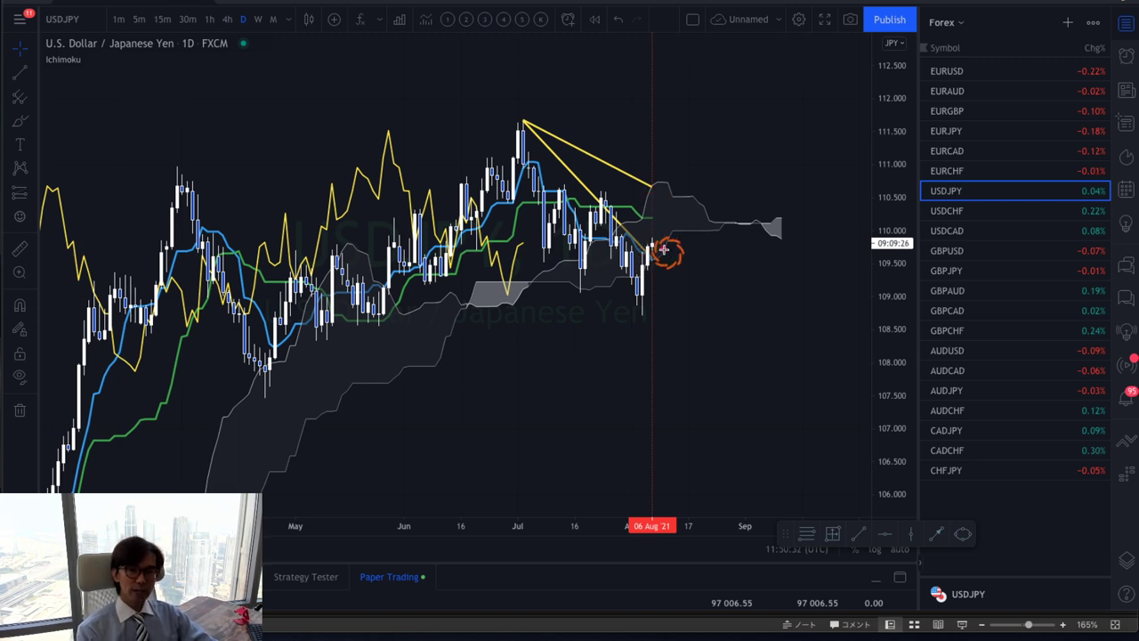
Step: Sketch two crossing zigzag arrows in red ahead of the latest daily USDJPY candle, and erase them
mouse_move(685, 232)
mouse_down()
mouse_move(718, 249)
mouse_move(730, 236)
mouse_move(740, 254)
mouse_up()
mouse_move(659, 244)
mouse_down()
mouse_move(685, 256)
mouse_move(733, 231)
mouse_up()
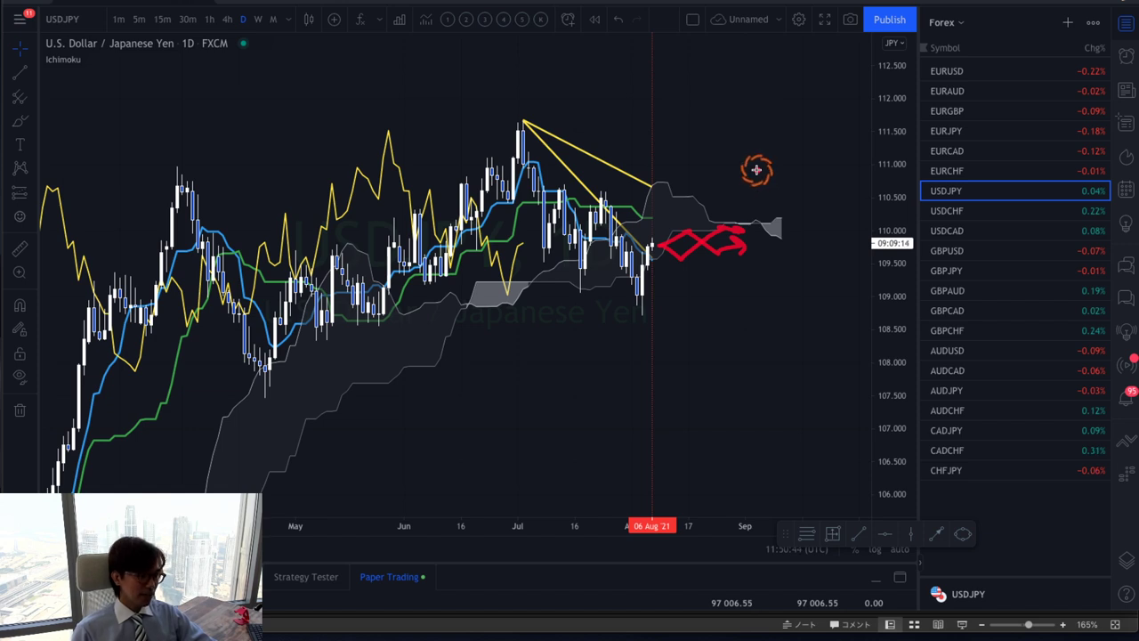
key(ctrl+z)
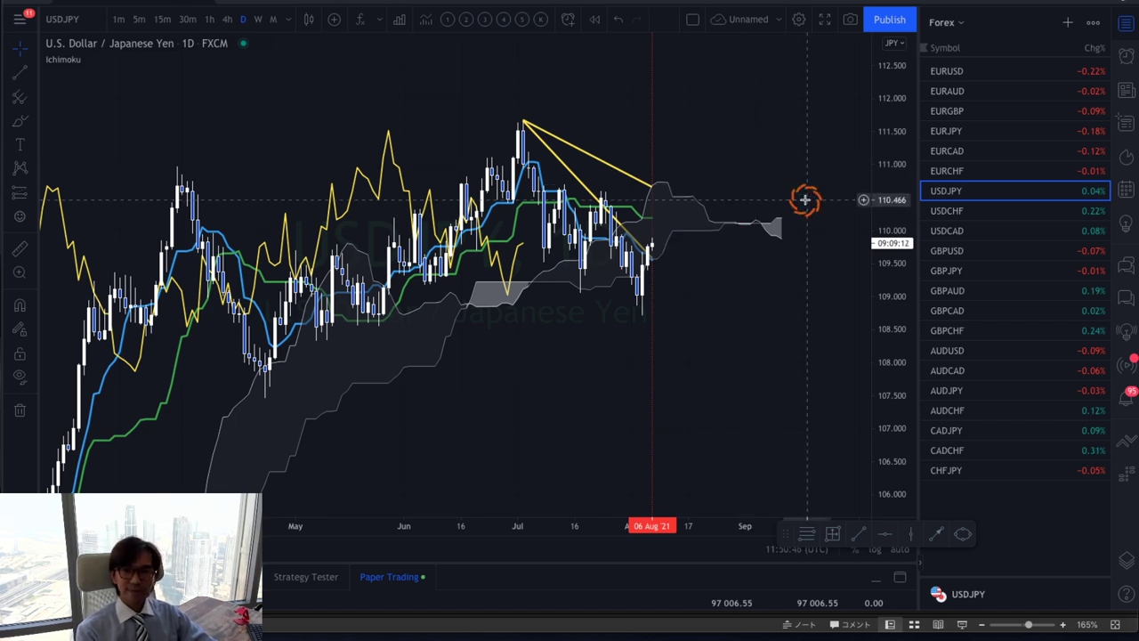
Step: Open the GBPUSD chart on the daily timeframe and reposition it to show the latest candles and the cloud
drag(836, 337, 764, 204)
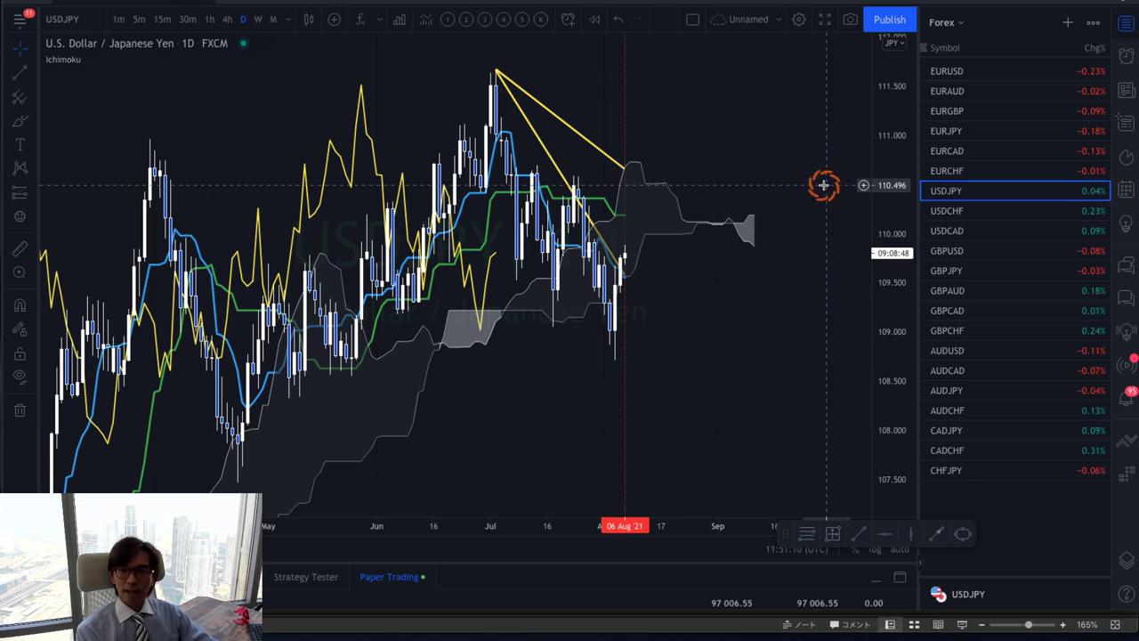
click(979, 253)
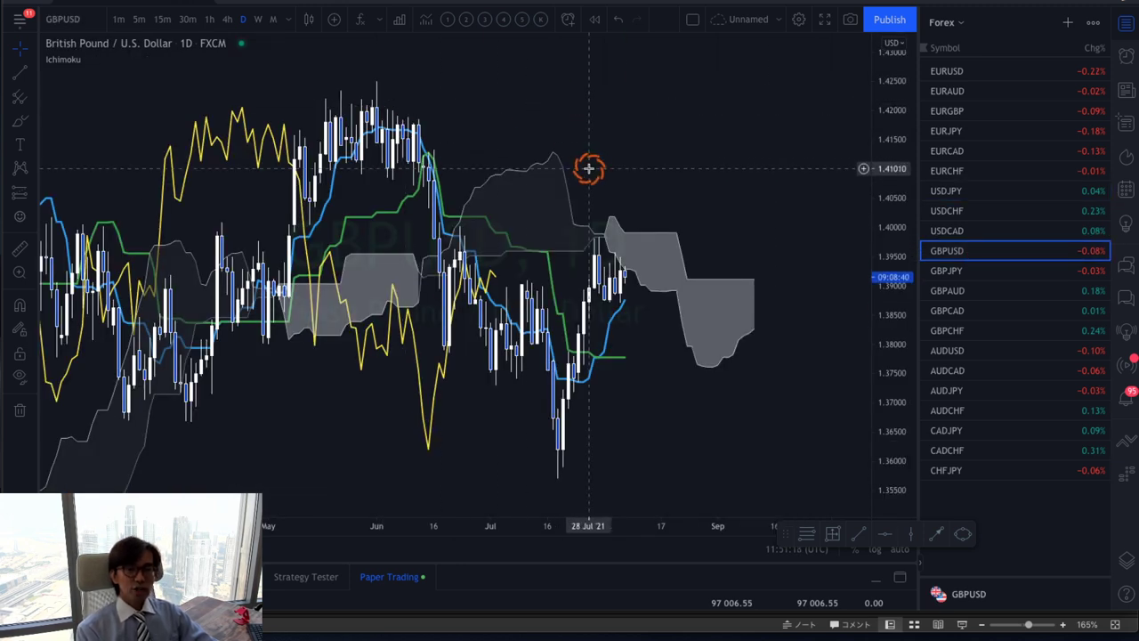
drag(755, 183, 780, 166)
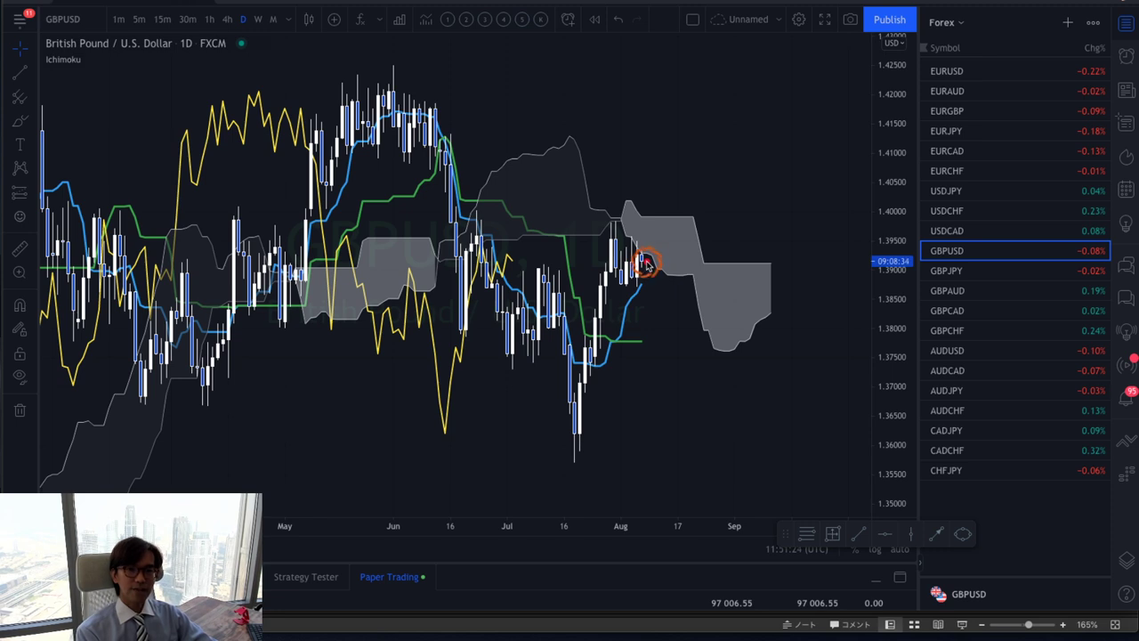
Step: Draw red rightward arrows at the GBPUSD future cloud and below the recent candles, circle the lagging line's end, and erase the marks
mouse_move(732, 288)
mouse_down()
mouse_move(809, 288)
mouse_move(803, 300)
mouse_up()
mouse_move(572, 367)
mouse_down()
mouse_move(656, 364)
mouse_move(644, 372)
mouse_up()
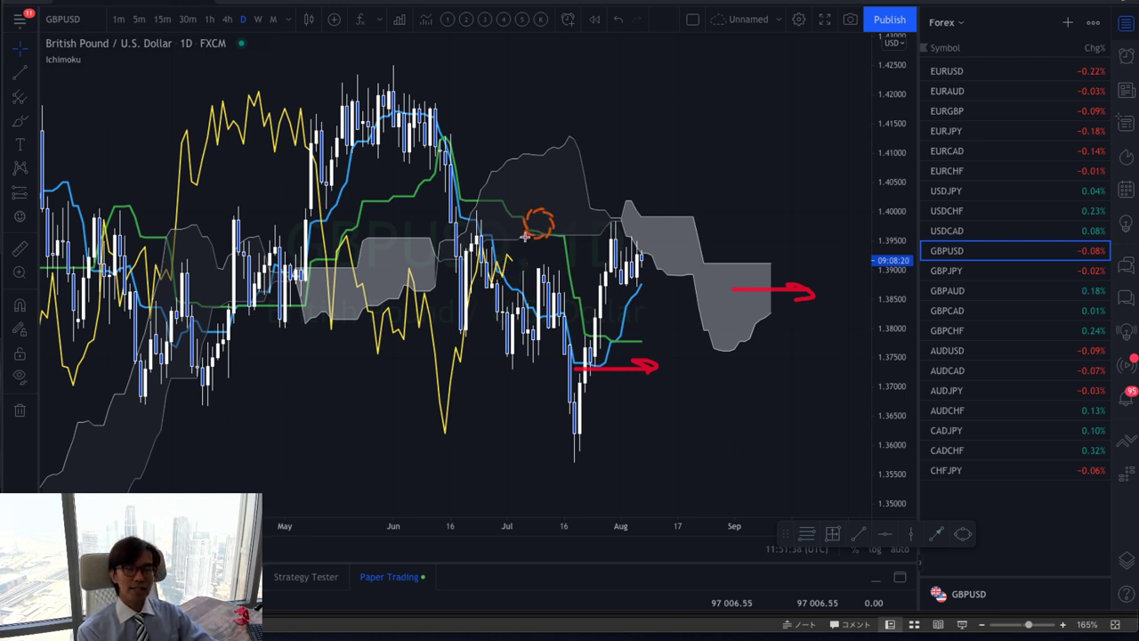
drag(525, 239, 530, 253)
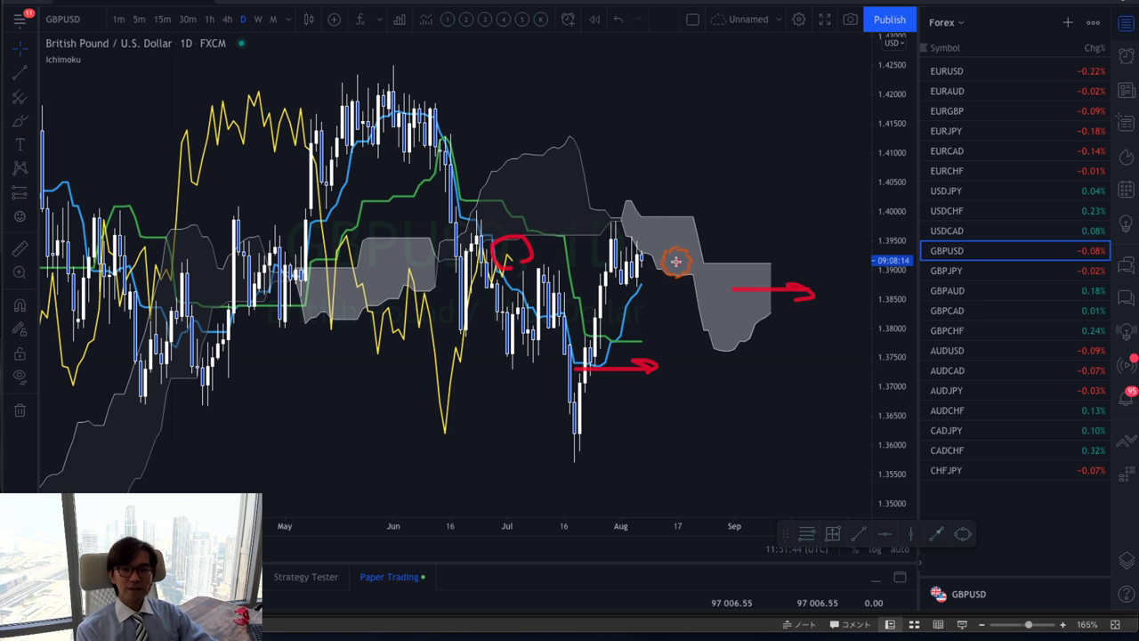
key(Escape)
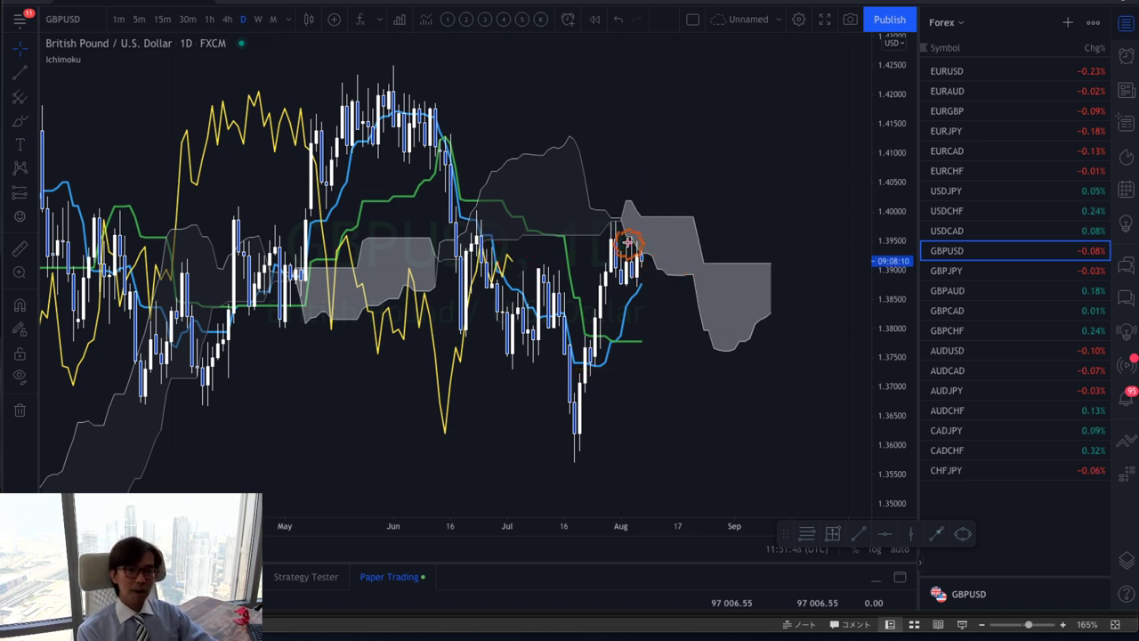
Step: Sketch a downward arrow and a short upward arrow from the latest daily GBPUSD candle in red, and erase both
drag(647, 261, 676, 310)
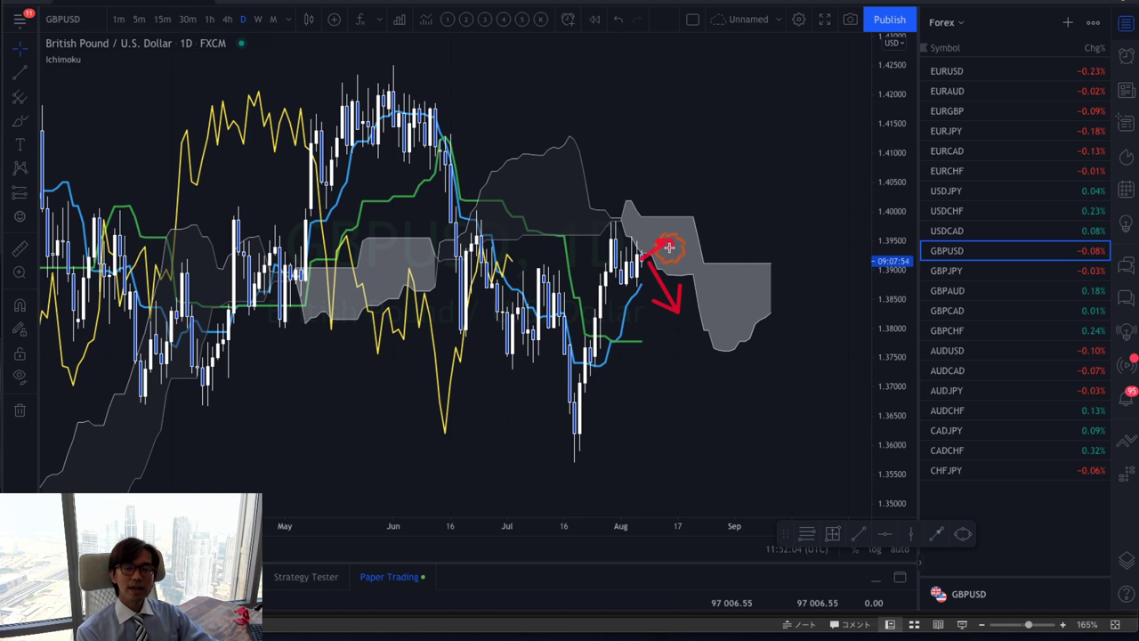
drag(642, 256, 694, 224)
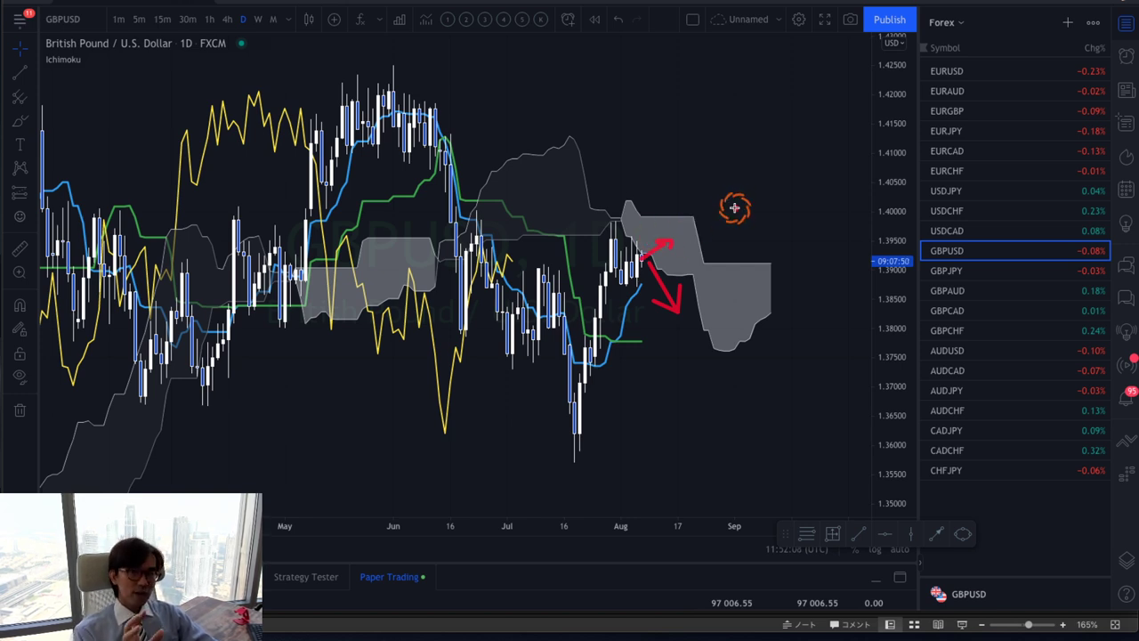
key(ctrl+z)
key(ctrl+z)
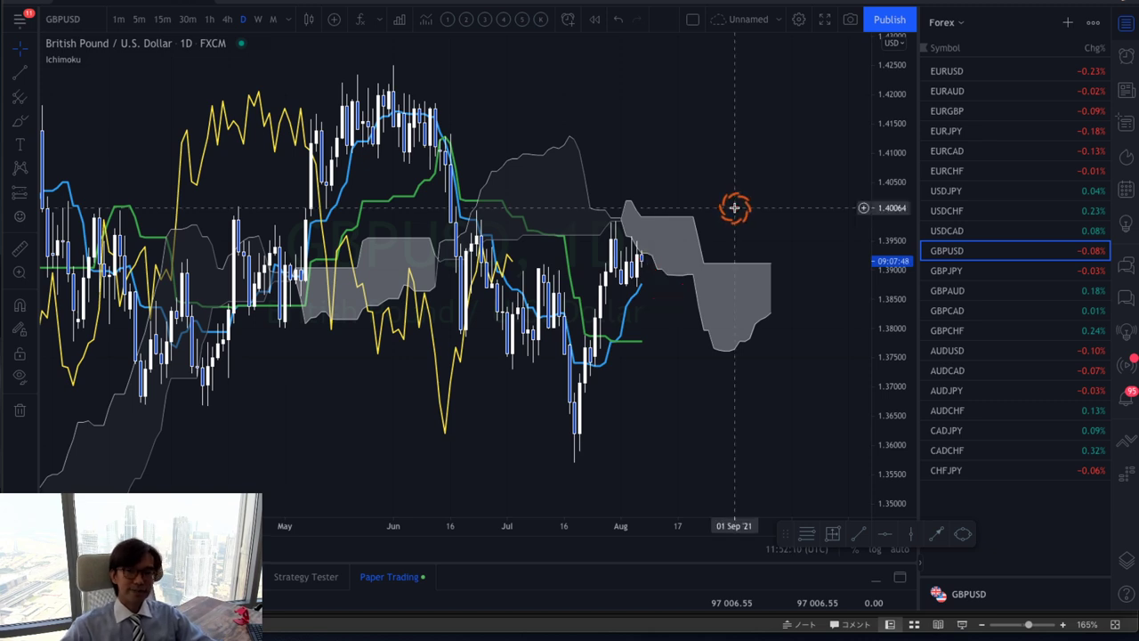
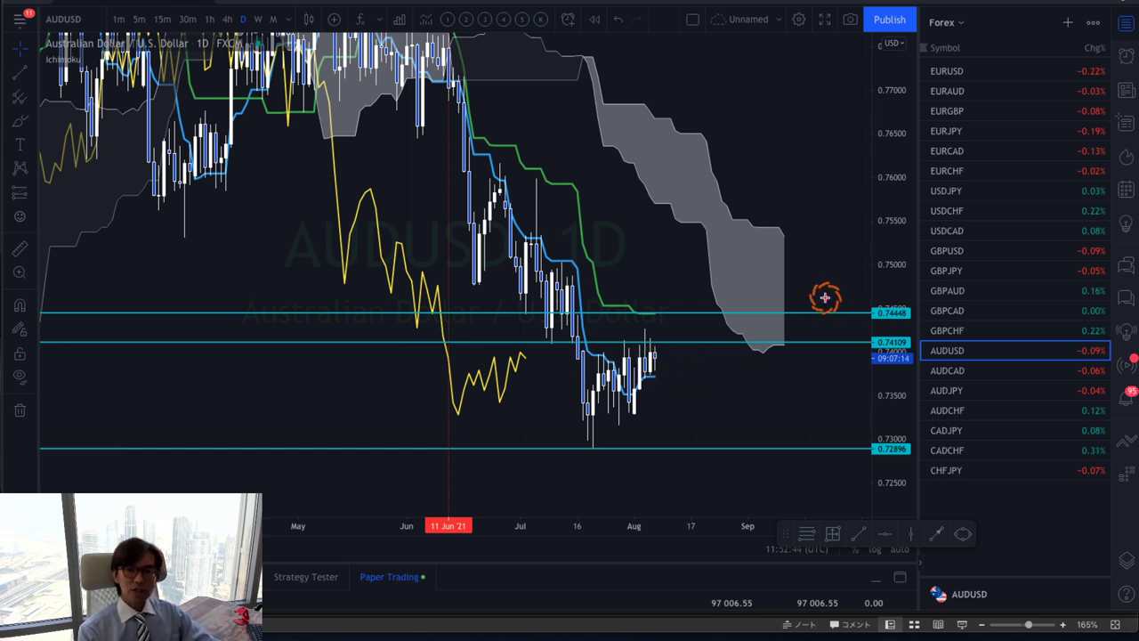
Step: On daily AUDUSD, sketch red rightward arrows at the cloud and above the green line plus an upward arrow at the latest candle, and erase them
mouse_move(752, 285)
mouse_down()
mouse_move(799, 283)
mouse_move(804, 295)
mouse_up()
drag(625, 276, 663, 288)
drag(652, 355, 669, 329)
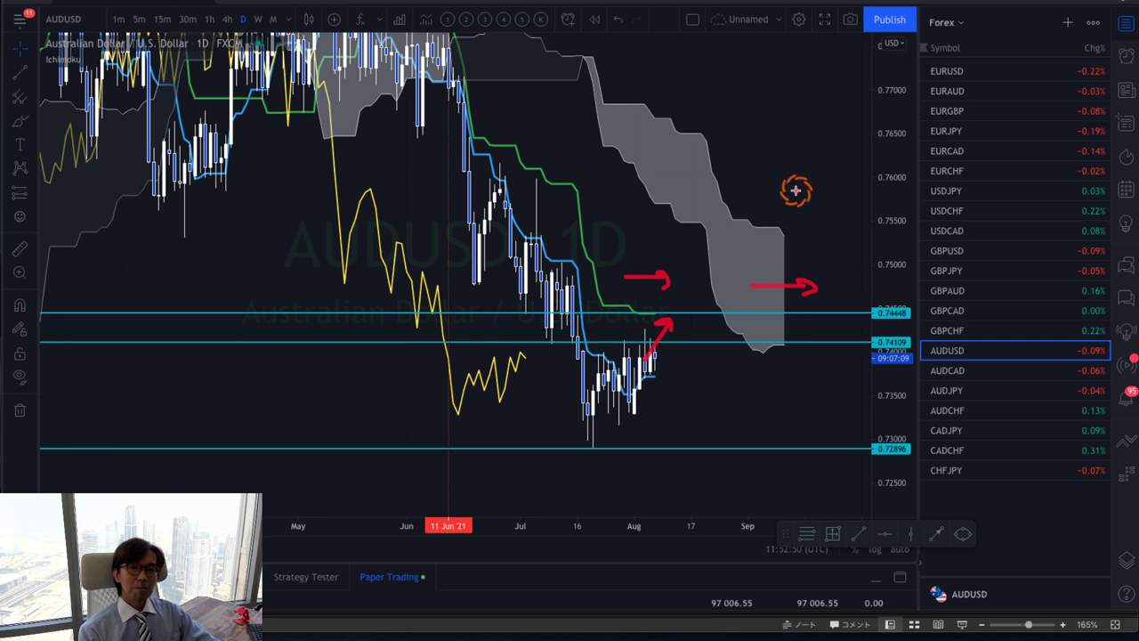
key(Escape)
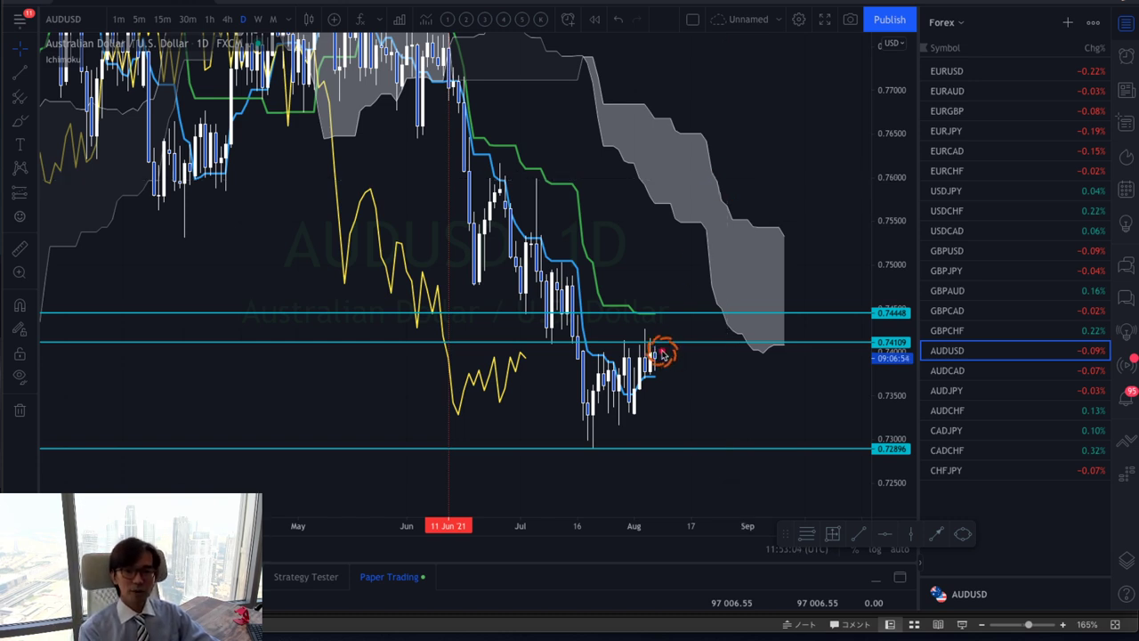
Step: Sketch a falling zigzag arrow from the latest AUDUSD candle and mark in red where price touches the 0.74109 line
mouse_move(663, 349)
mouse_down()
mouse_move(667, 399)
mouse_move(690, 398)
mouse_up()
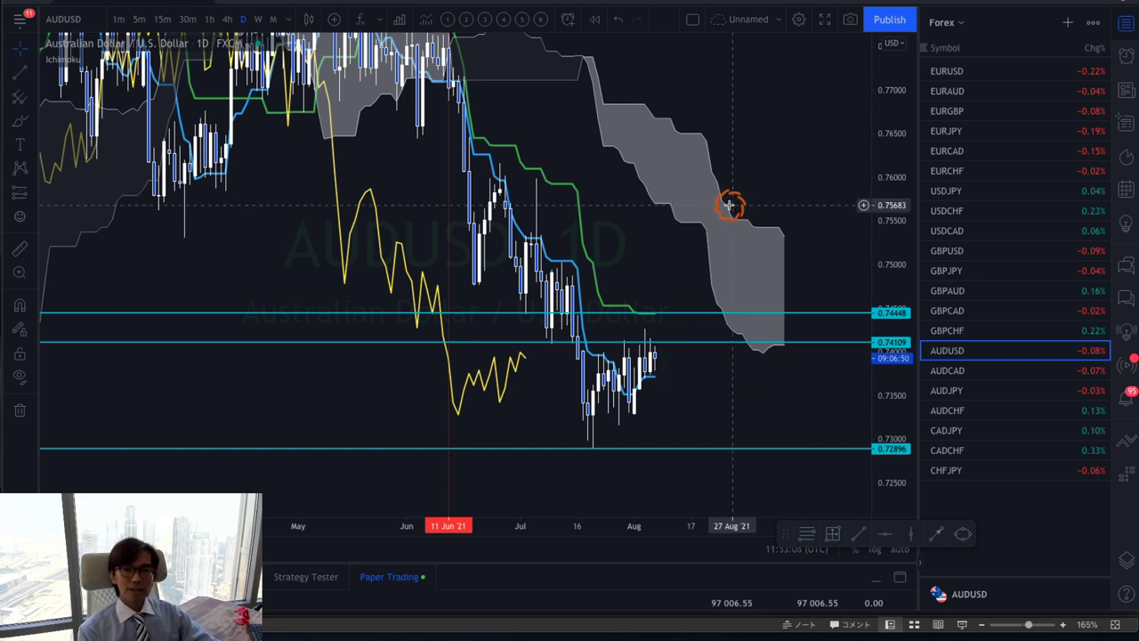
drag(659, 353, 702, 391)
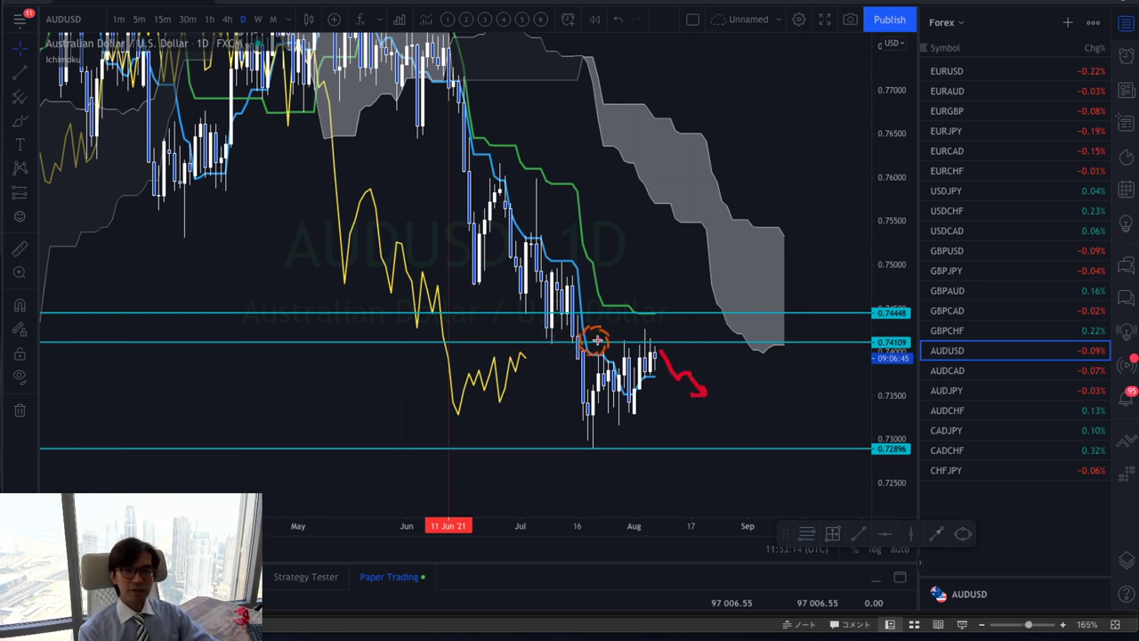
drag(539, 338, 546, 340)
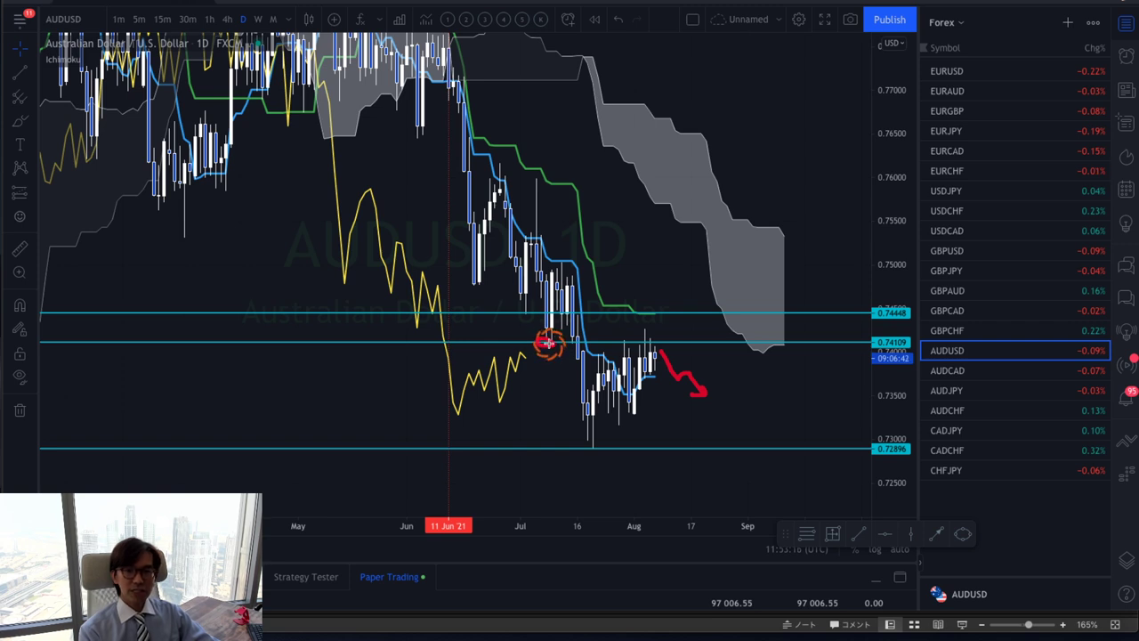
drag(616, 341, 658, 337)
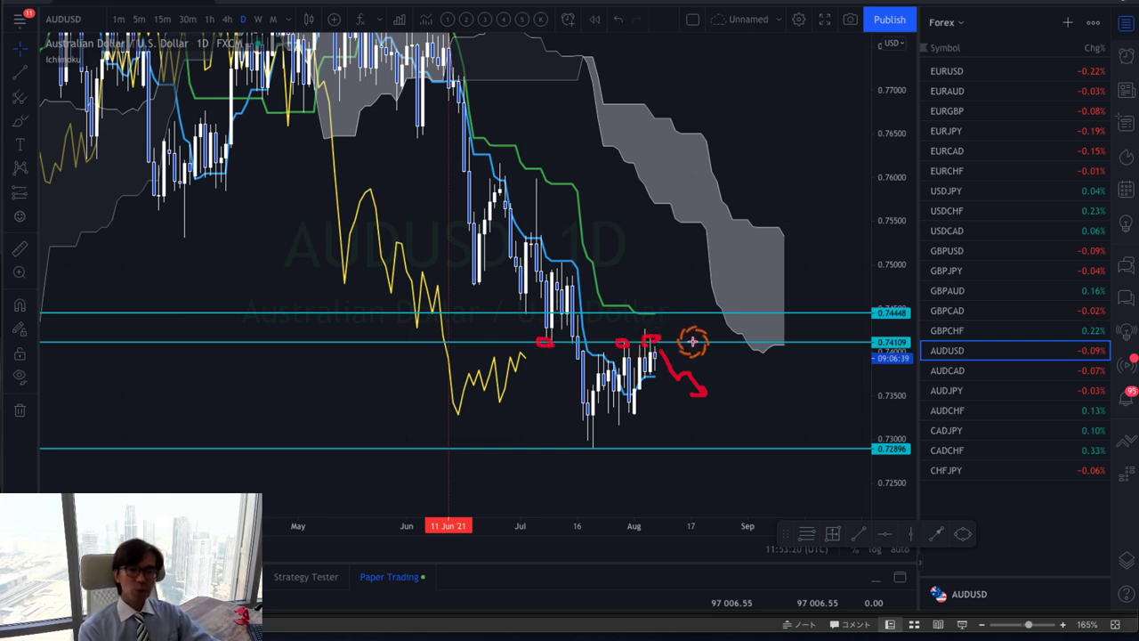
Step: Trace AUDUSD's fall to 0.72896 and rebound to 0.74109, project a drop to about 0.724 and a short rise, and erase all marks
mouse_move(504, 178)
mouse_down()
mouse_move(564, 438)
mouse_move(579, 440)
mouse_move(650, 343)
mouse_up()
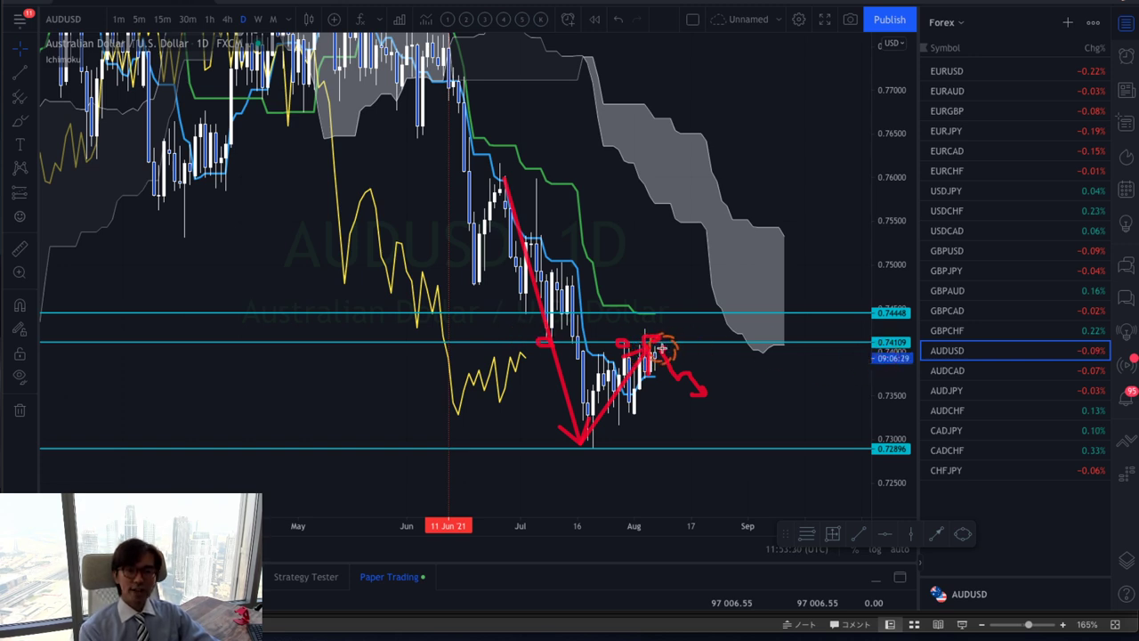
drag(665, 345, 758, 492)
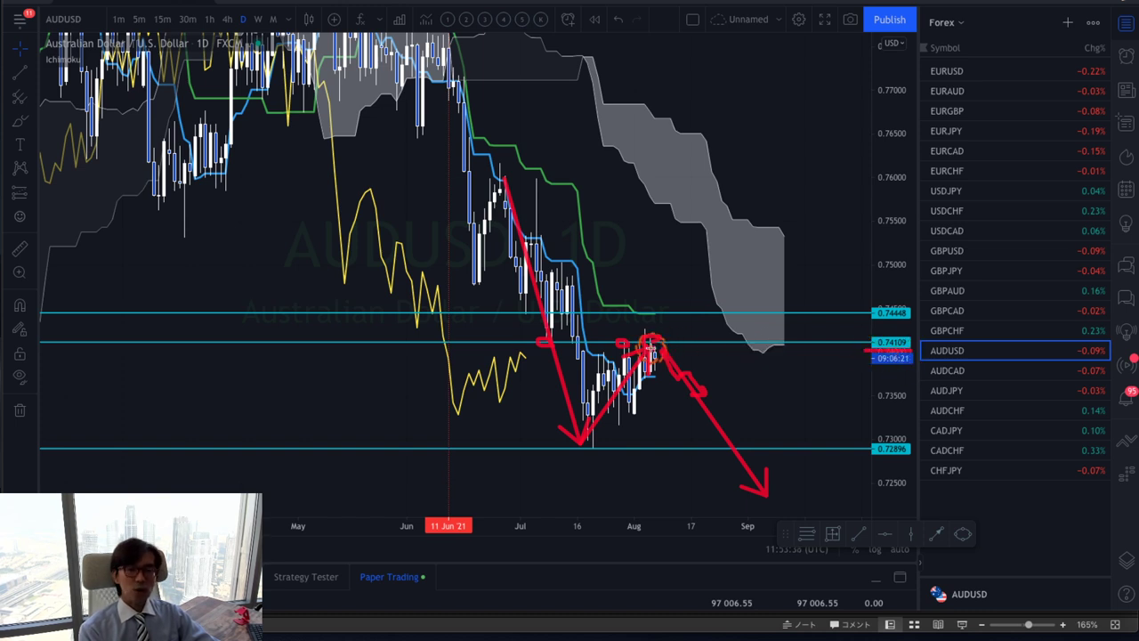
drag(659, 330, 677, 325)
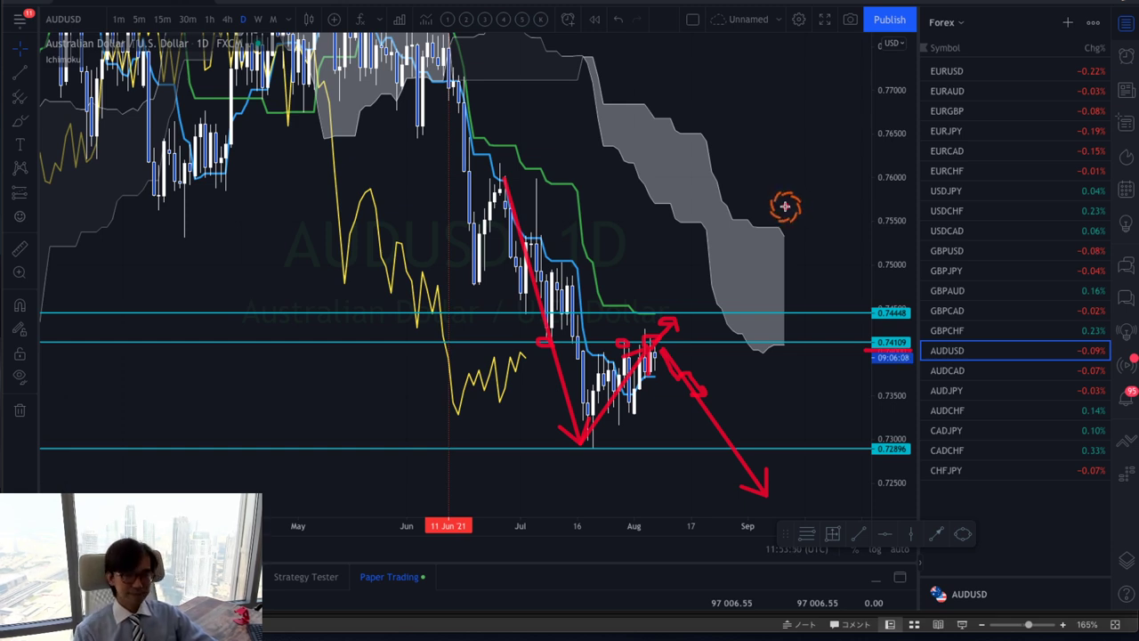
key(Escape)
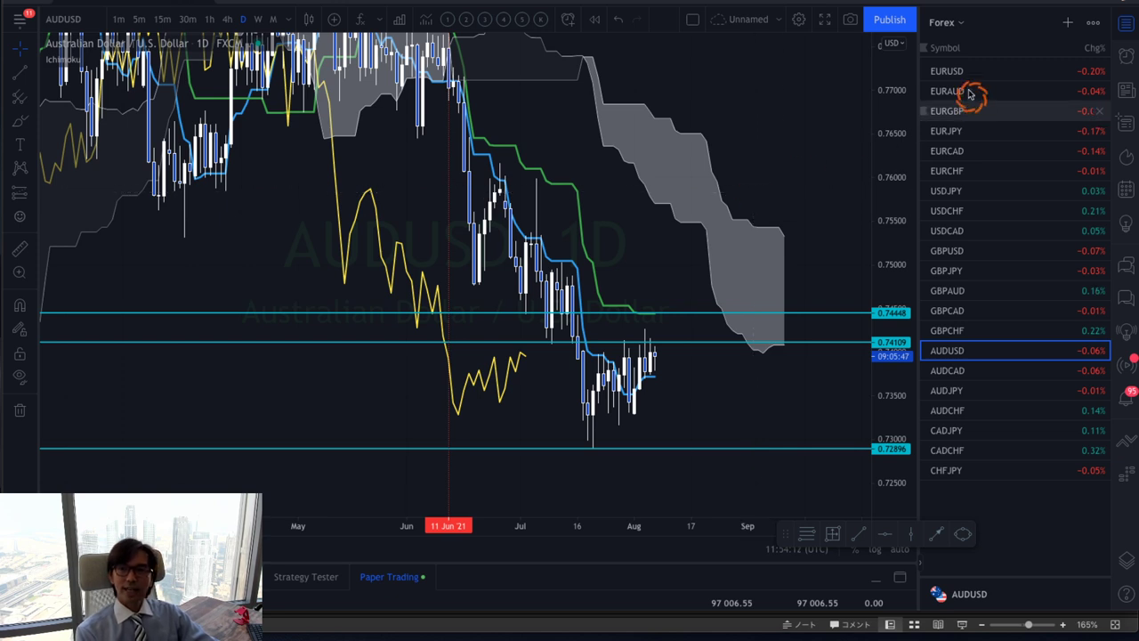
Step: Switch to the Commodity watchlist, open the daily XAUUSD chart, and rescale it to show the recent candles and the Ichimoku cloud
click(948, 25)
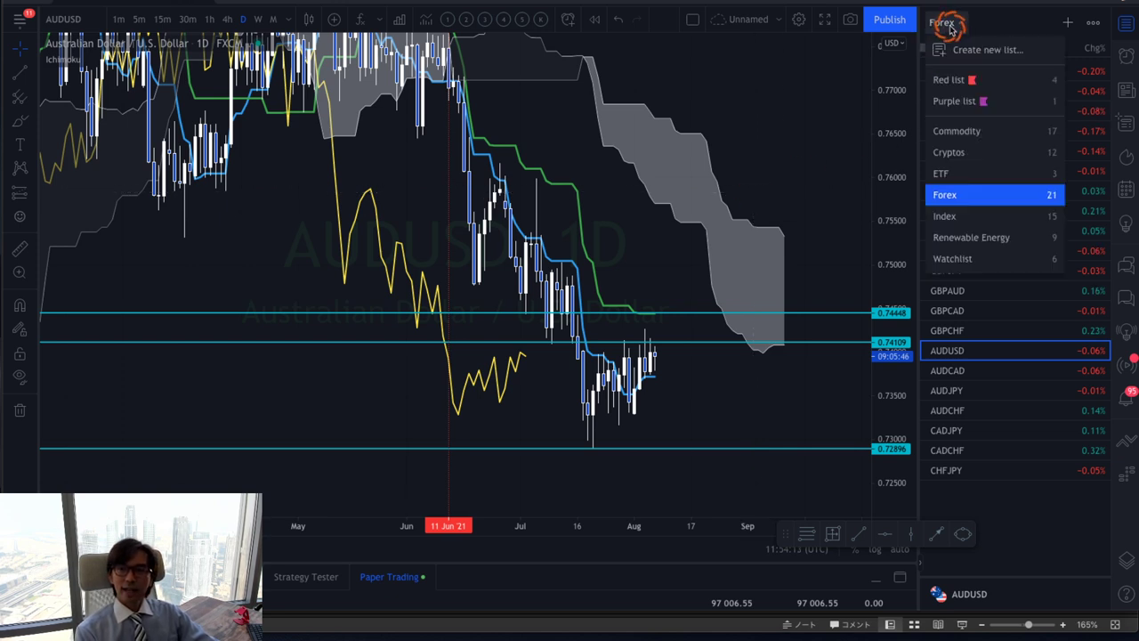
click(968, 131)
click(973, 90)
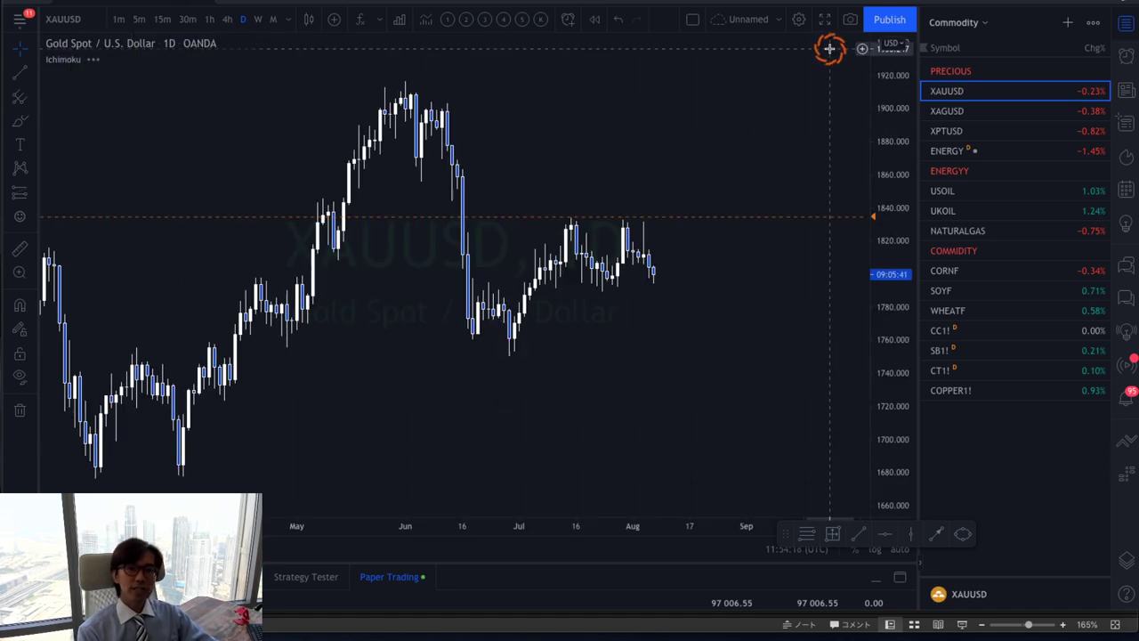
drag(877, 285, 881, 127)
drag(756, 109, 746, 166)
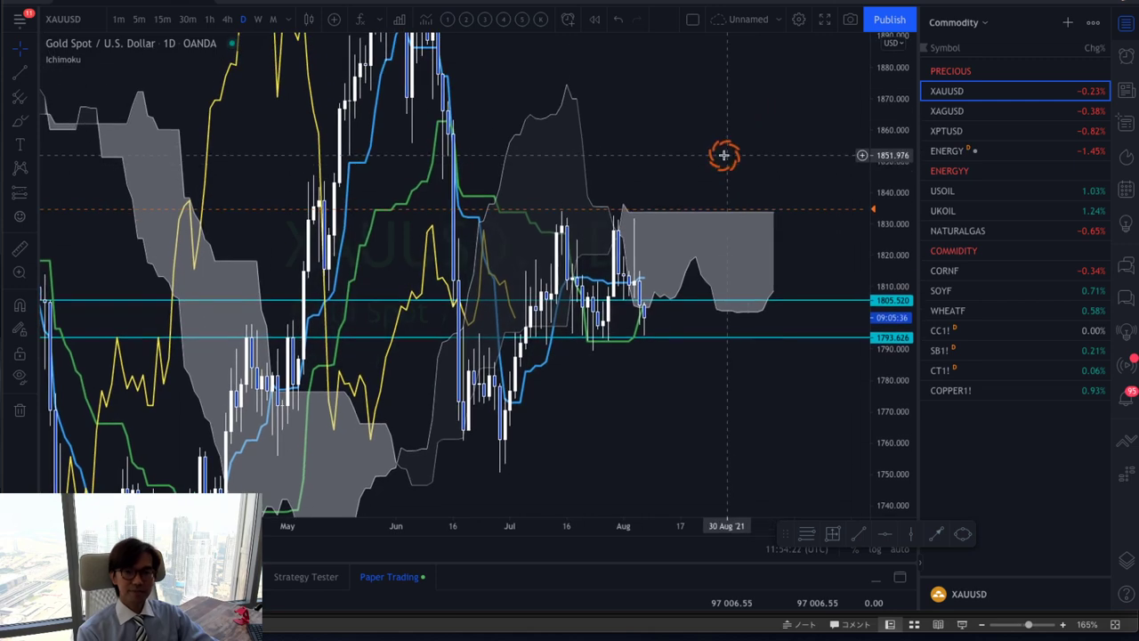
Step: Draw a red rightward arrow across the future XAUUSD cloud and circle the end of the yellow lagging line
drag(722, 251, 836, 249)
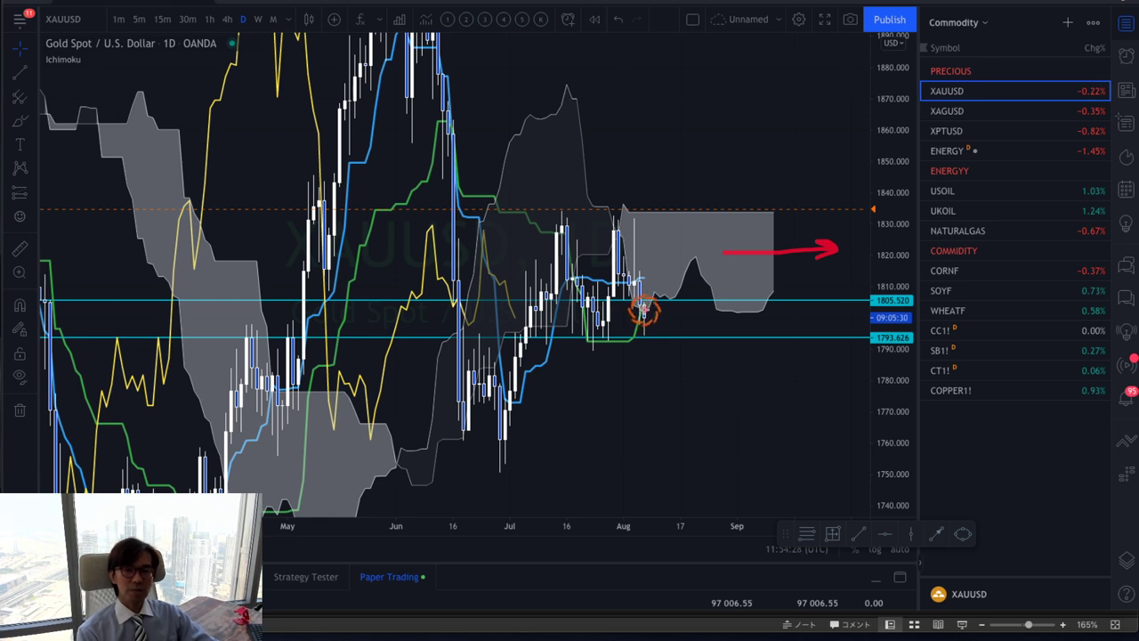
mouse_move(519, 322)
mouse_down()
mouse_move(503, 303)
mouse_move(524, 327)
mouse_up()
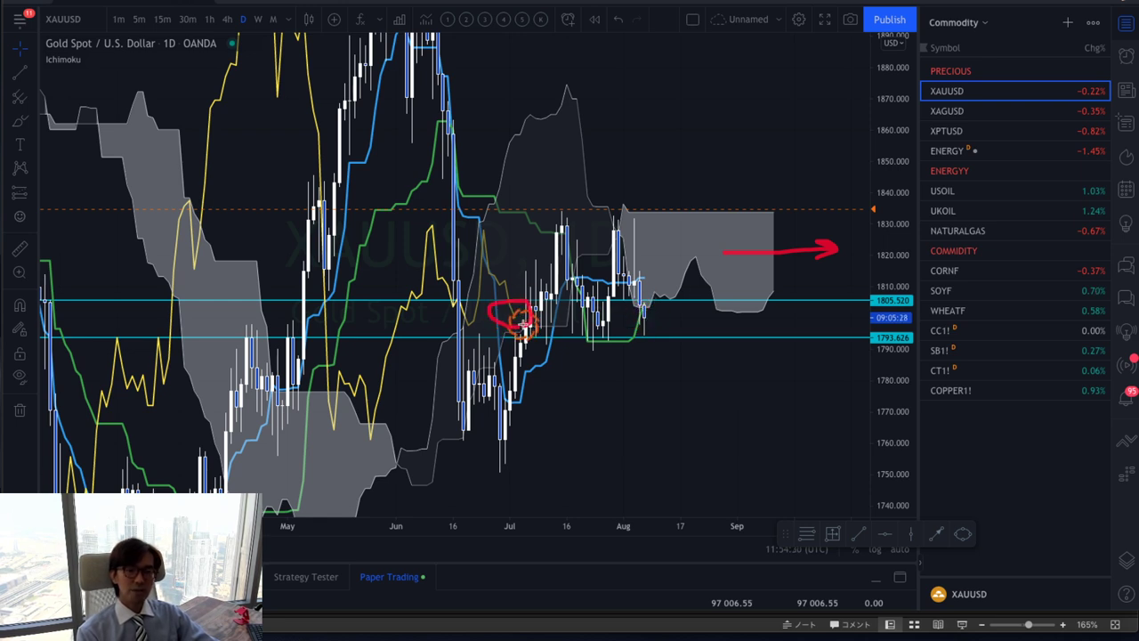
click(508, 310)
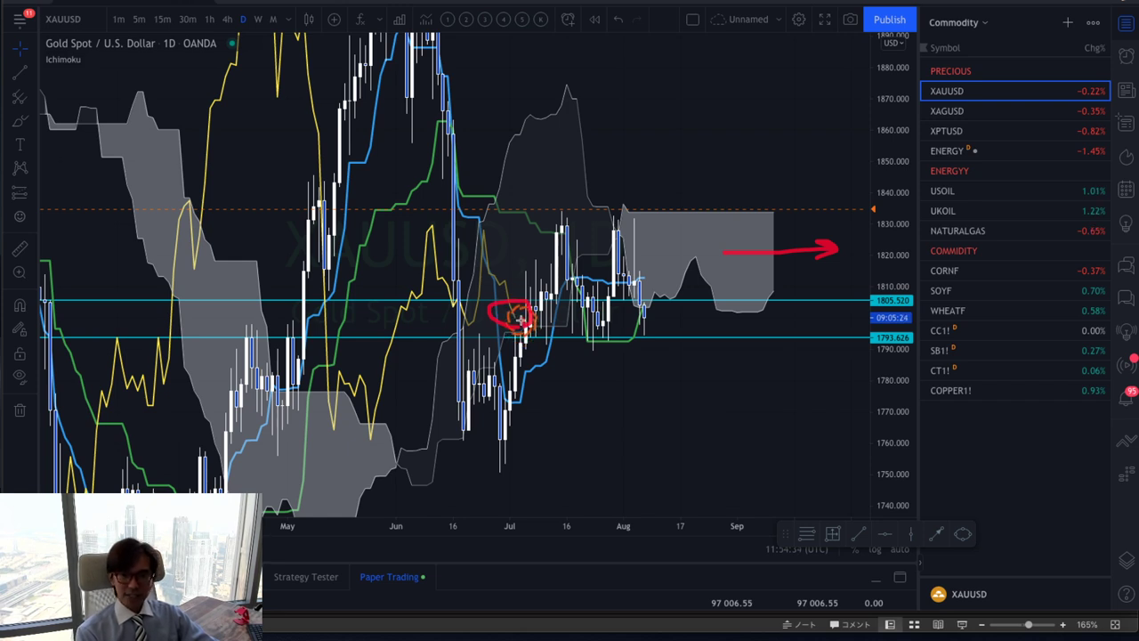
Step: Trace the July to August XAUUSD swings with red arrows, project a stepped rise to about 1875, and erase the marks
mouse_move(516, 342)
mouse_down()
mouse_move(528, 267)
mouse_move(553, 222)
mouse_move(584, 331)
mouse_move(612, 220)
mouse_move(650, 318)
mouse_up()
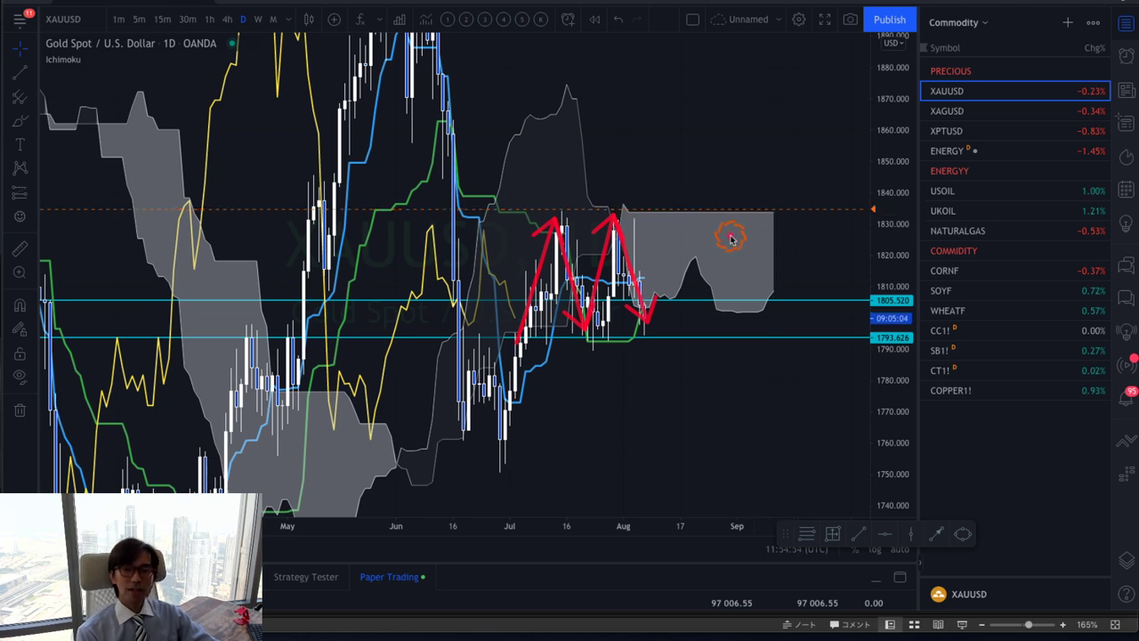
mouse_move(649, 305)
mouse_down()
mouse_move(713, 156)
mouse_move(742, 186)
mouse_move(820, 87)
mouse_up()
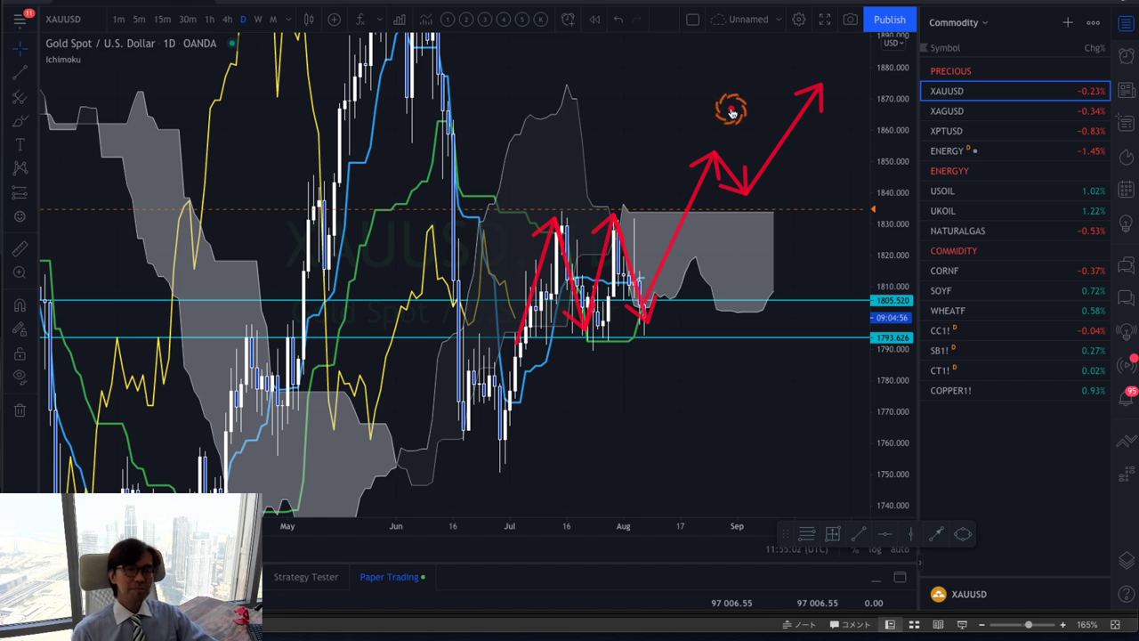
key(Escape)
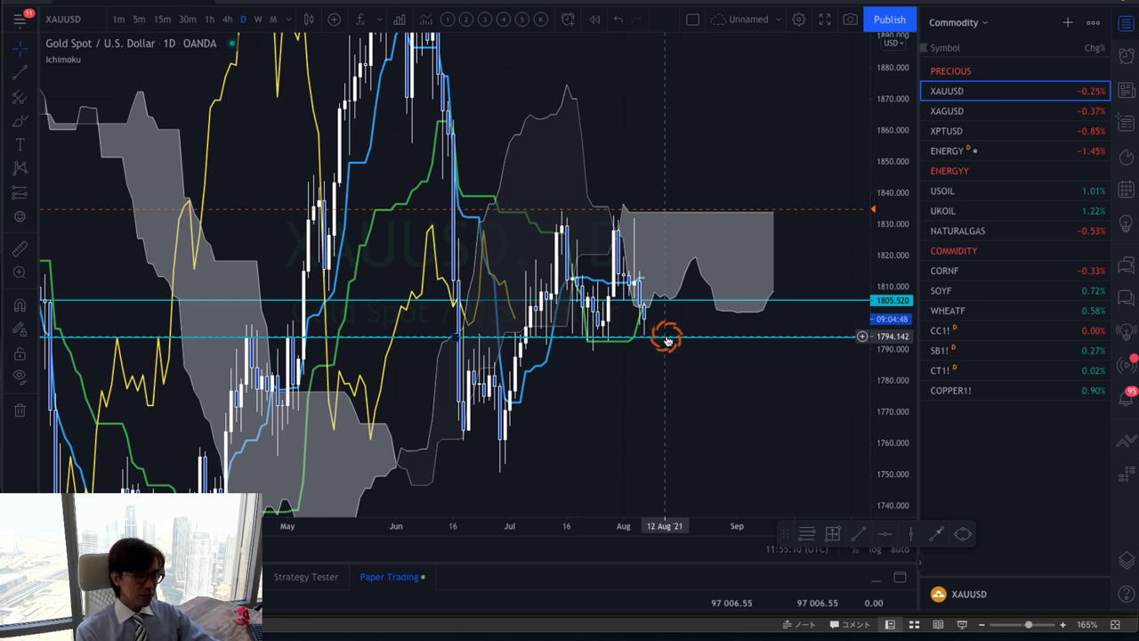
Step: Sketch a double-top shape above the July to August XAUUSD highs and a stepped falling arrow from the latest candle to about 1760
drag(651, 321, 672, 372)
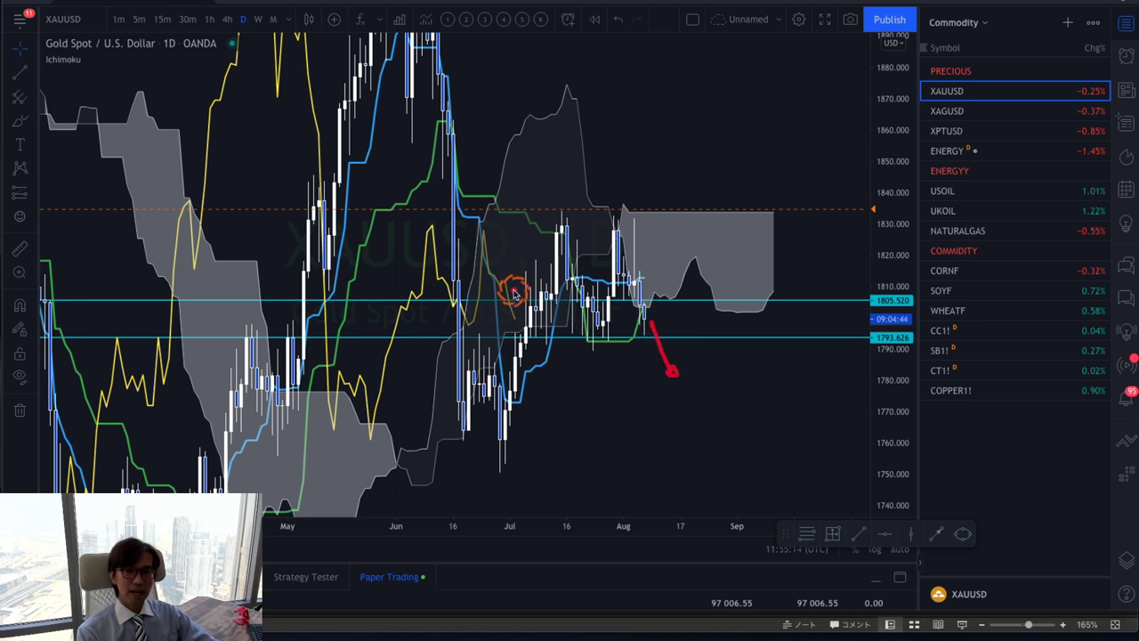
mouse_move(501, 239)
mouse_down()
mouse_move(554, 187)
mouse_move(633, 178)
mouse_move(658, 212)
mouse_up()
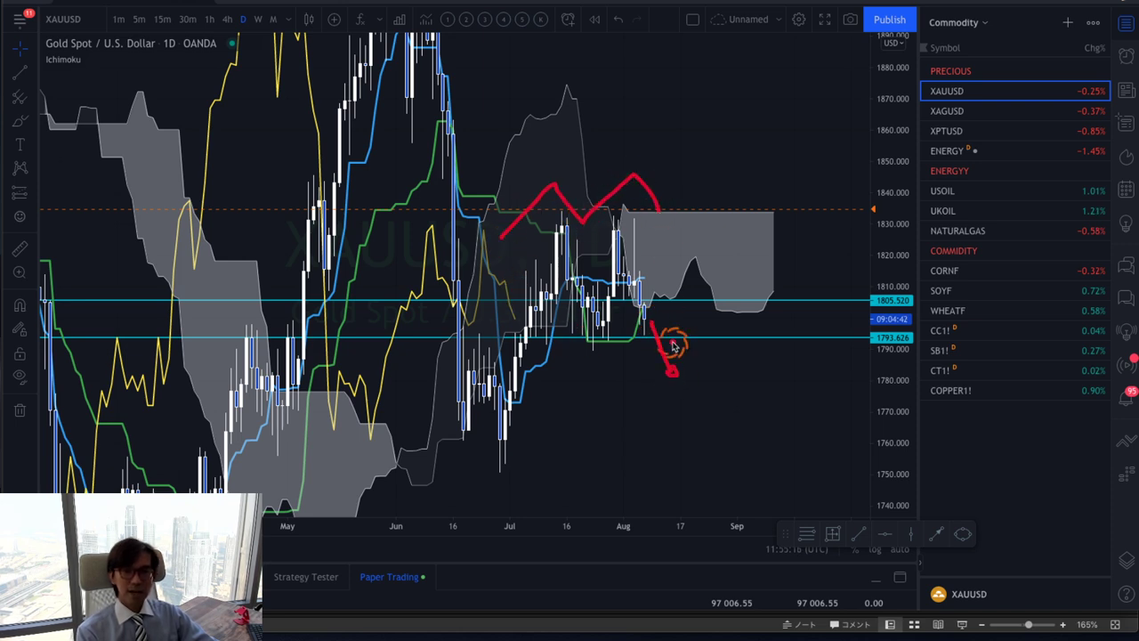
mouse_move(673, 344)
mouse_down()
mouse_move(676, 381)
mouse_move(715, 352)
mouse_move(771, 451)
mouse_up()
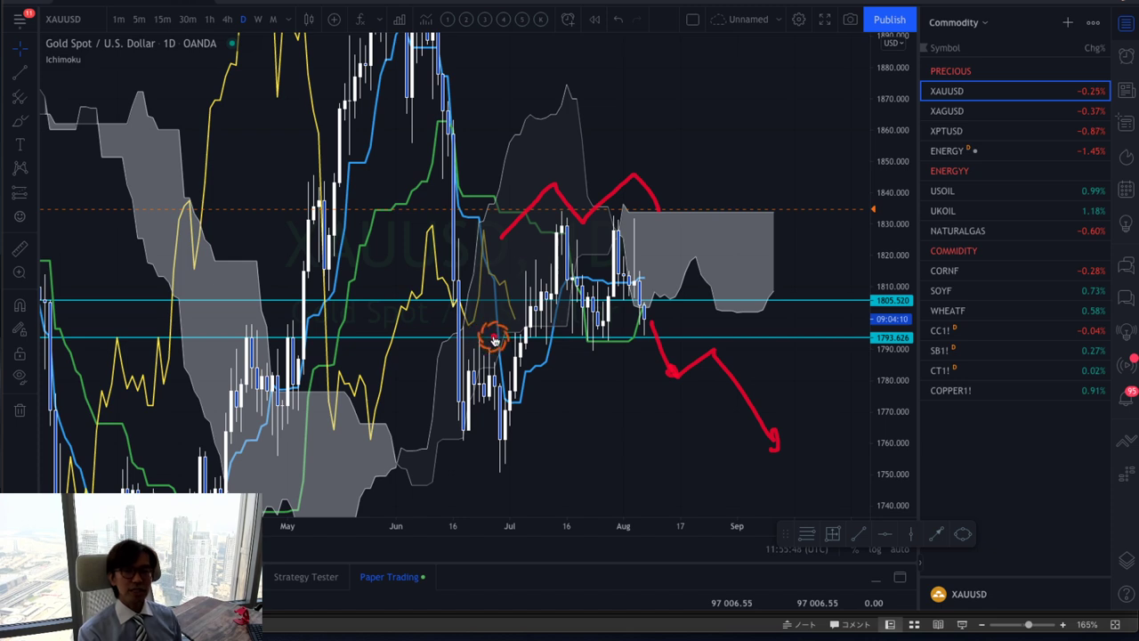
Step: Mark in red the earlier price touches along the 1793.626 line on XAUUSD and underline that line's price label
drag(579, 340, 610, 342)
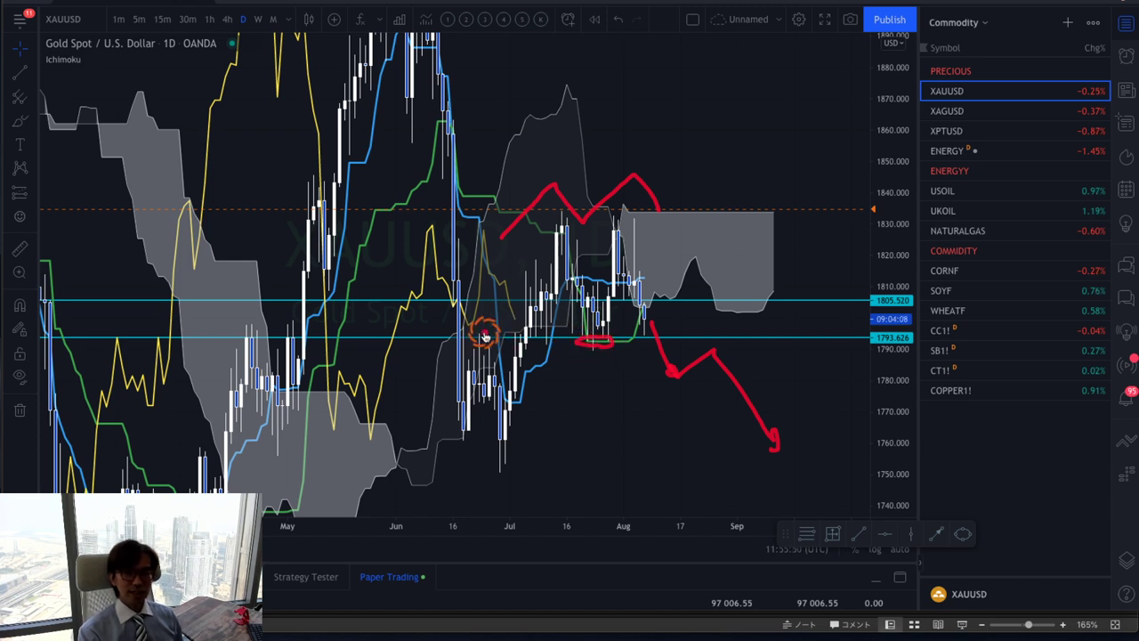
drag(467, 336, 484, 335)
drag(307, 336, 283, 335)
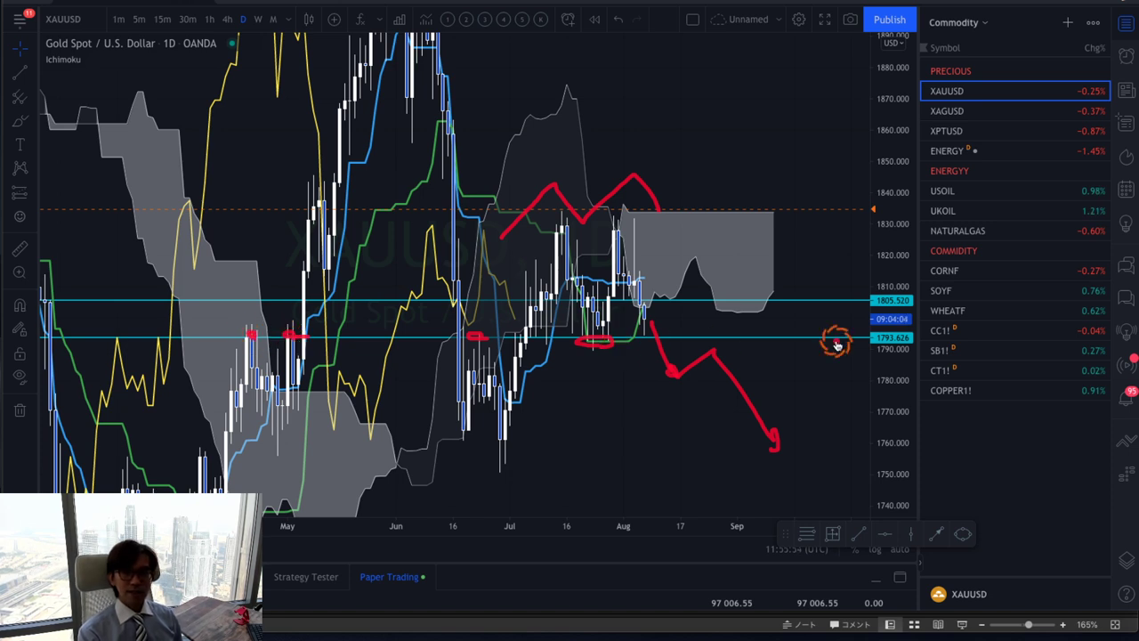
drag(856, 345, 915, 346)
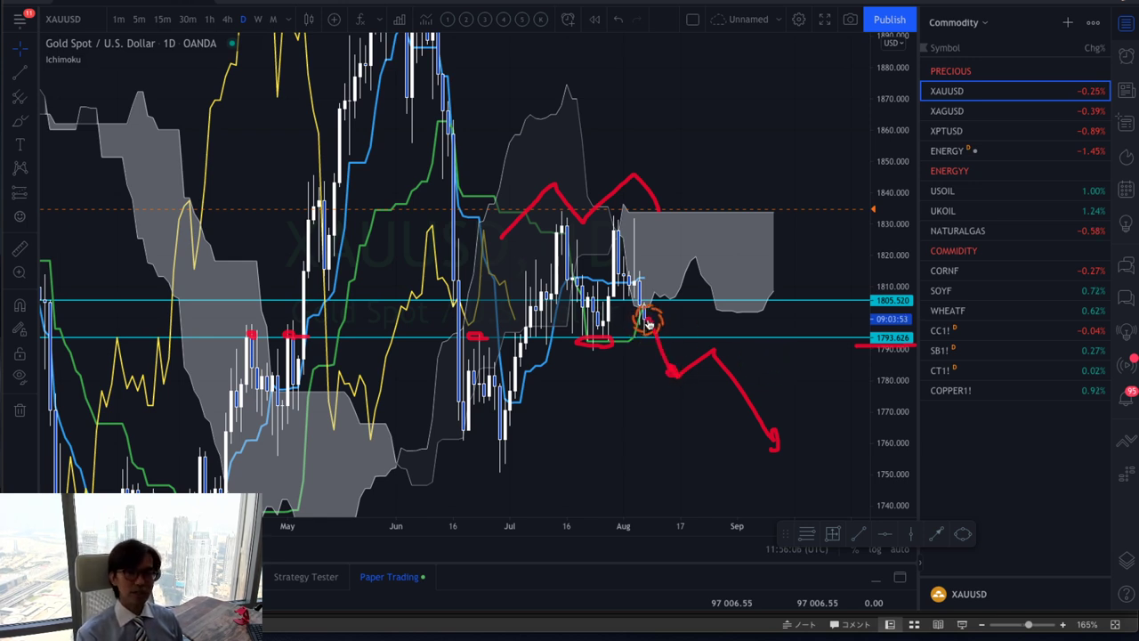
Step: Sketch a rise from the latest XAUUSD candle to about 1830 and a fall back to about 1803, and erase all marks
mouse_move(647, 318)
mouse_down()
mouse_move(676, 255)
mouse_move(739, 316)
mouse_move(719, 309)
mouse_up()
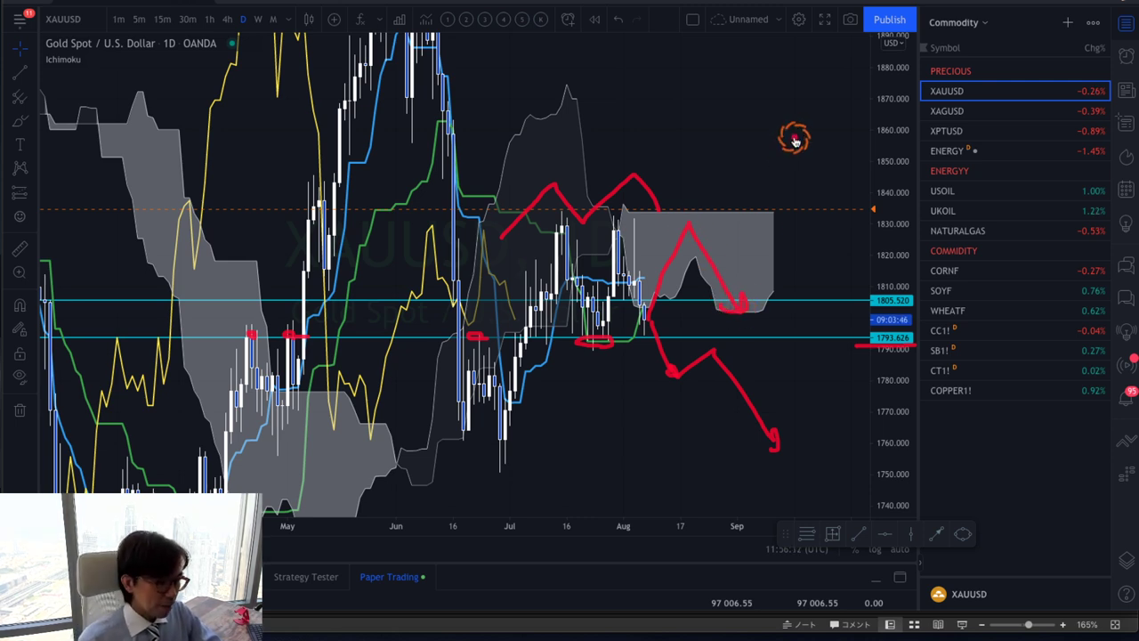
key(Escape)
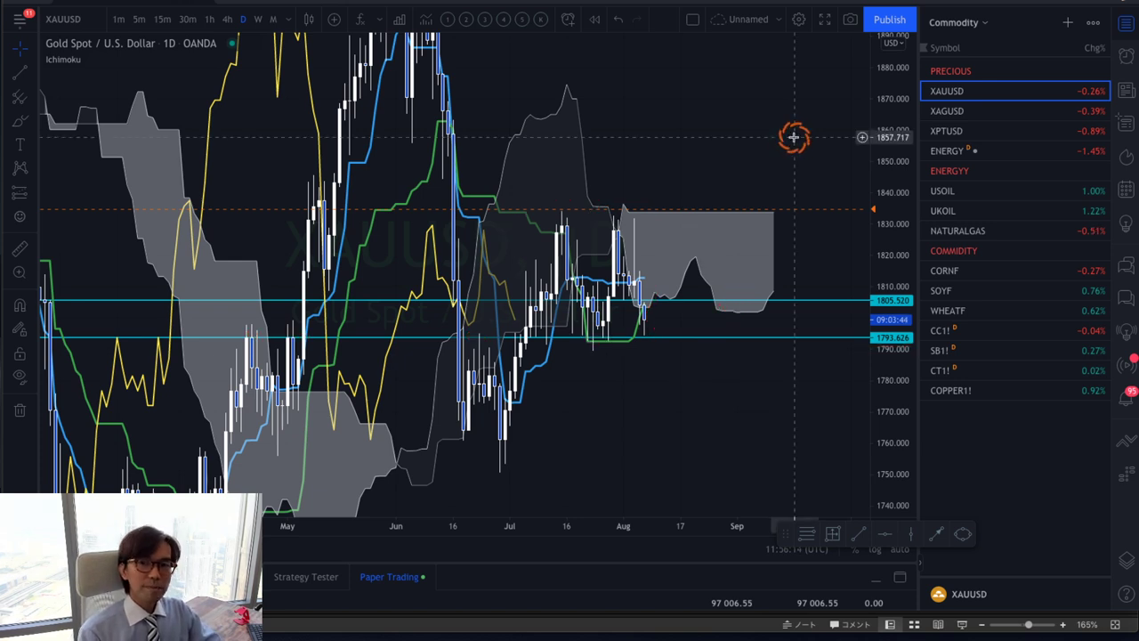